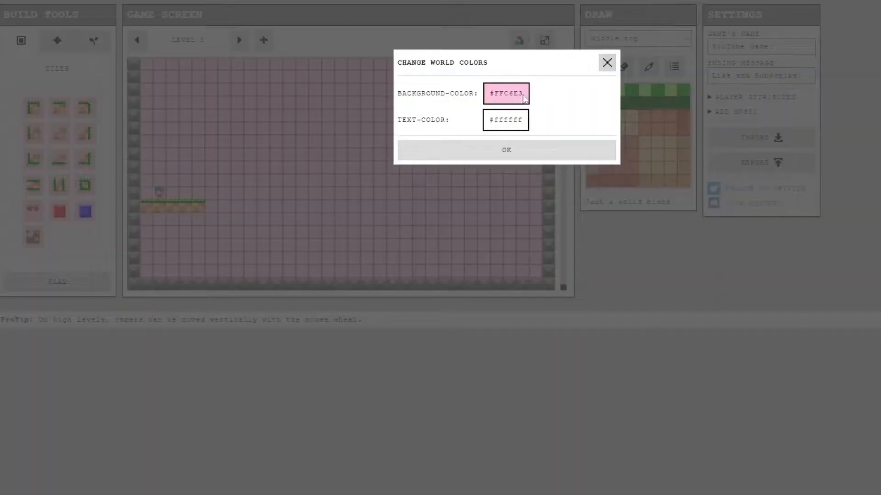
Set the world's background color to #8E8EFF and apply it
click(501, 128)
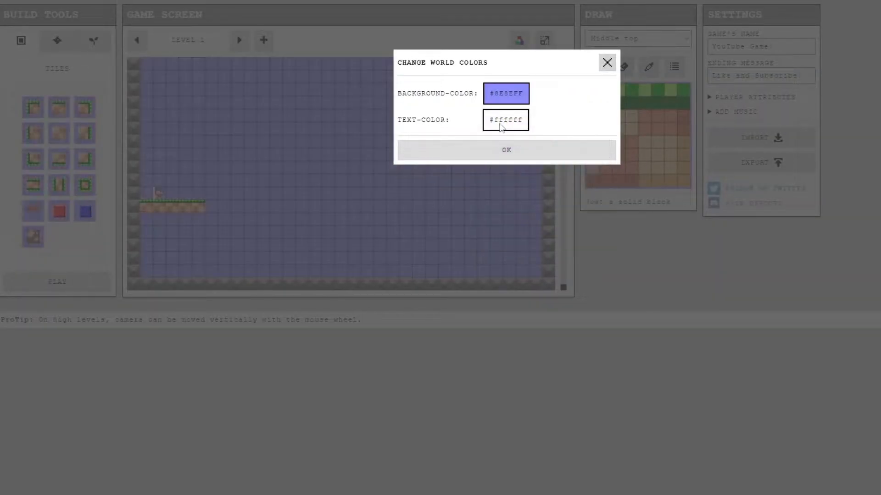
click(504, 150)
Examine the available tile types and their descriptions, including the solid edge, middle, one way, red and disappearing blocks
click(69, 46)
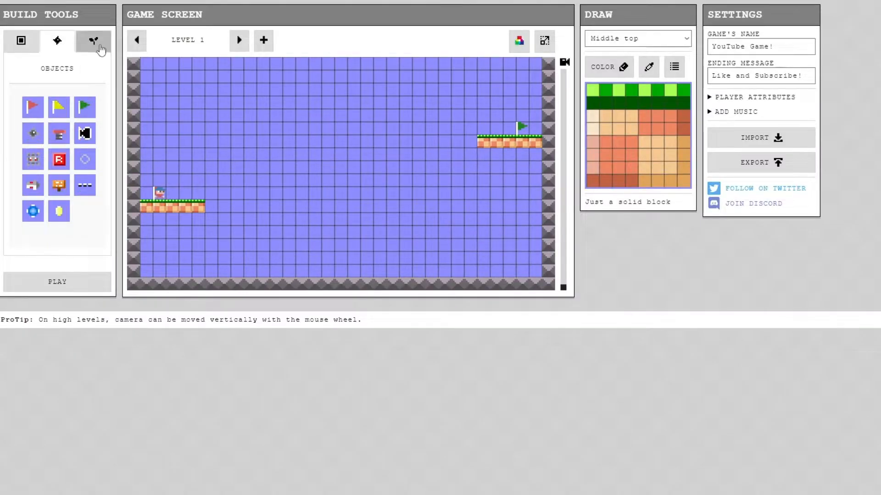
click(97, 48)
click(32, 46)
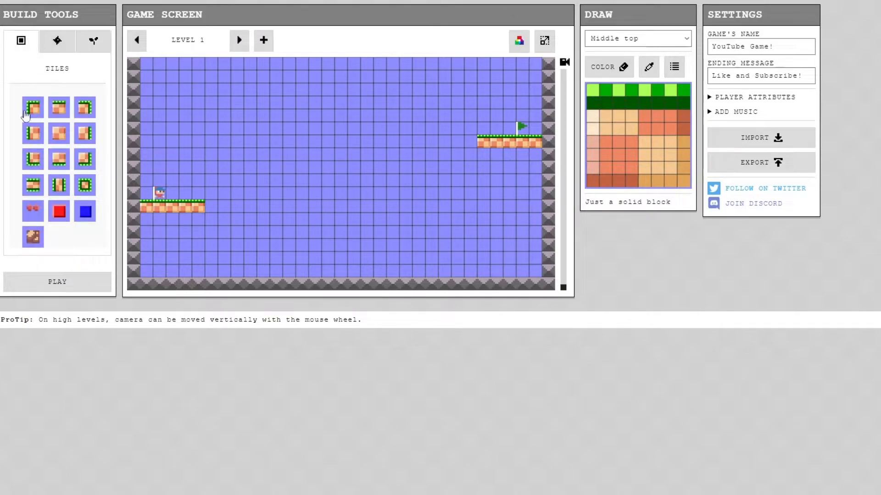
click(37, 115)
click(66, 110)
click(80, 109)
click(88, 140)
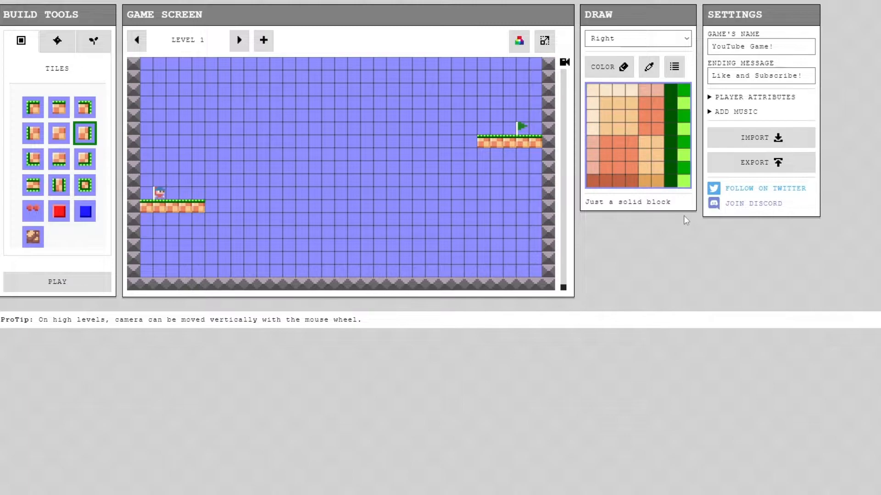
click(56, 216)
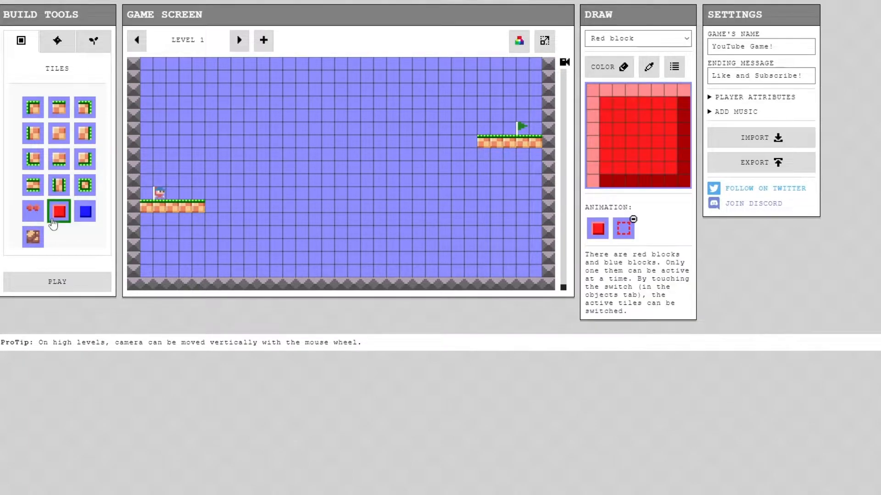
click(33, 237)
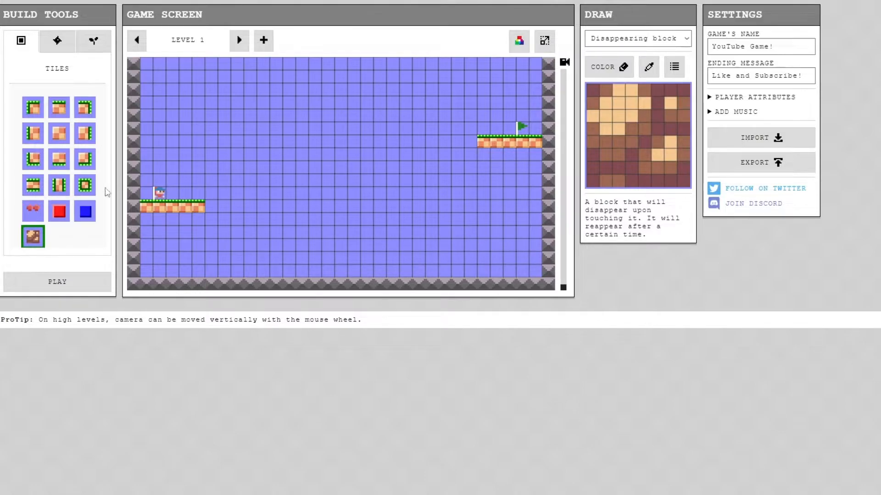
click(59, 160)
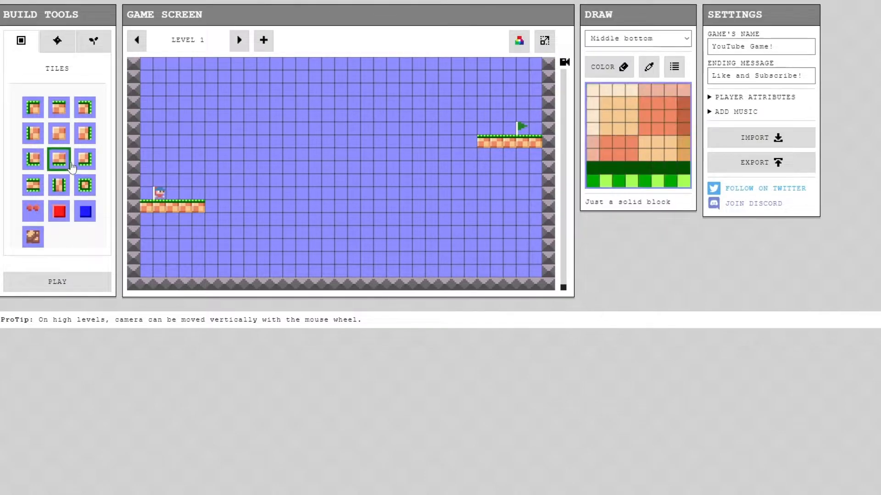
click(64, 137)
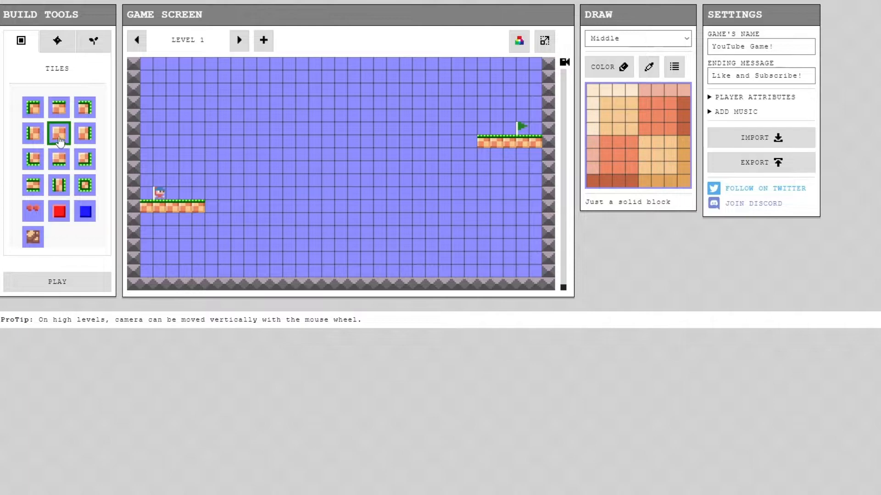
click(36, 220)
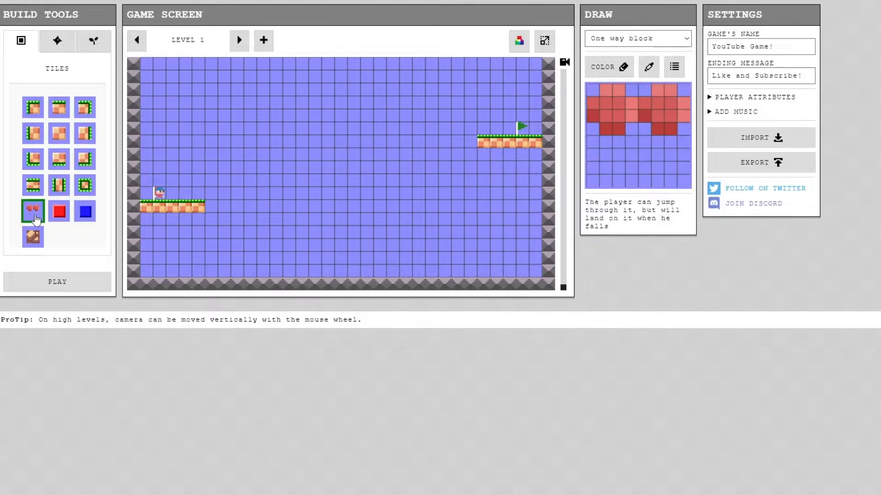
scroll(224, 201, up, 3)
scroll(224, 205, down, 3)
click(58, 216)
Place a disappearing block at the right end of the start platform and playtest walking over it
click(31, 236)
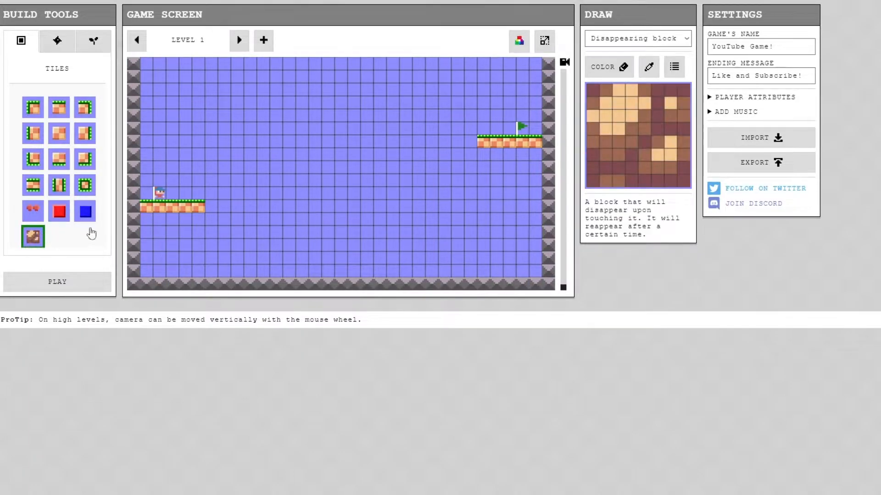
click(76, 281)
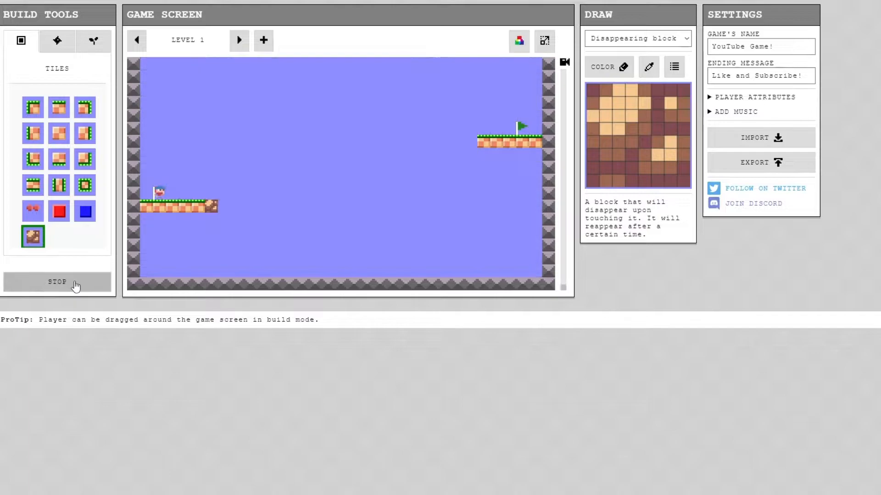
key(Right)
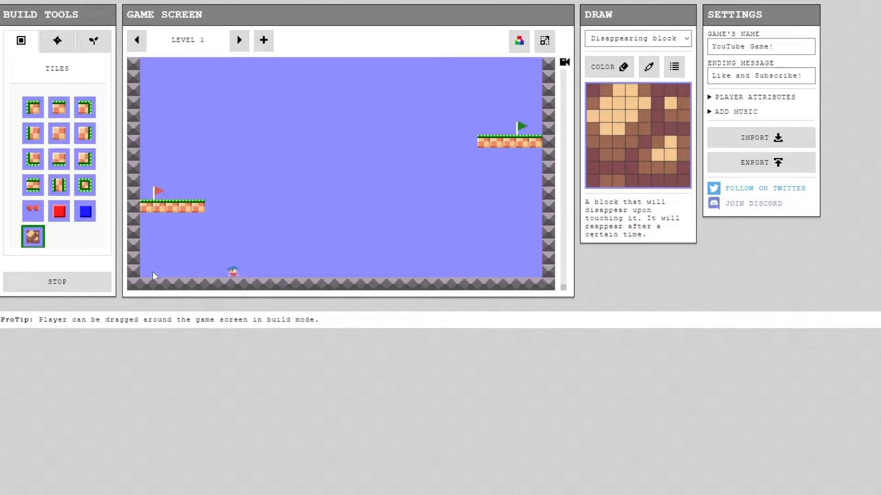
click(85, 281)
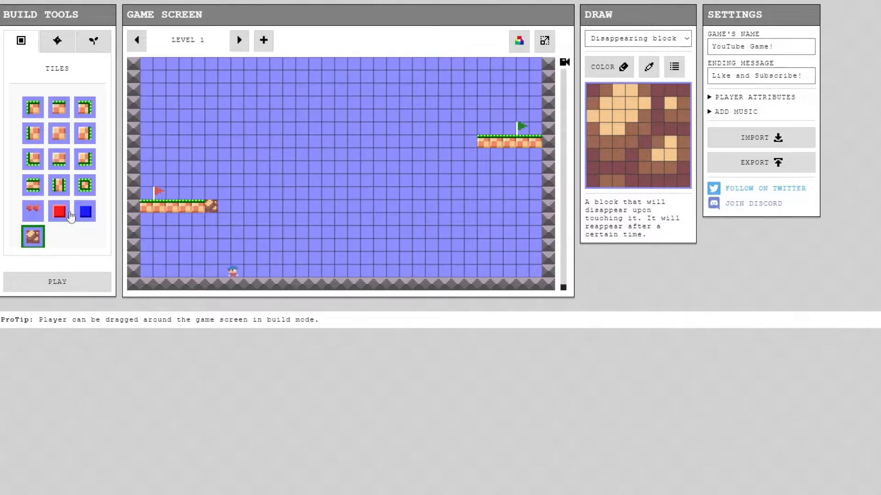
Examine the red and blue block descriptions and expand the player attributes
click(68, 215)
click(82, 218)
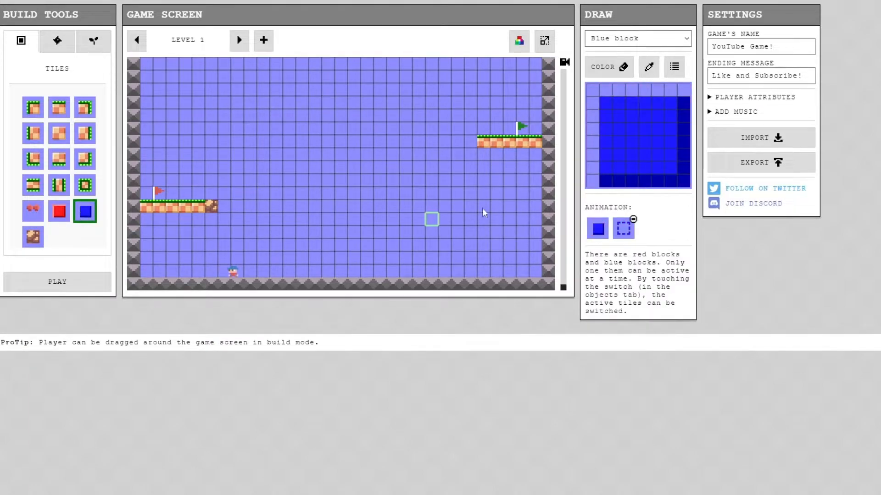
click(731, 97)
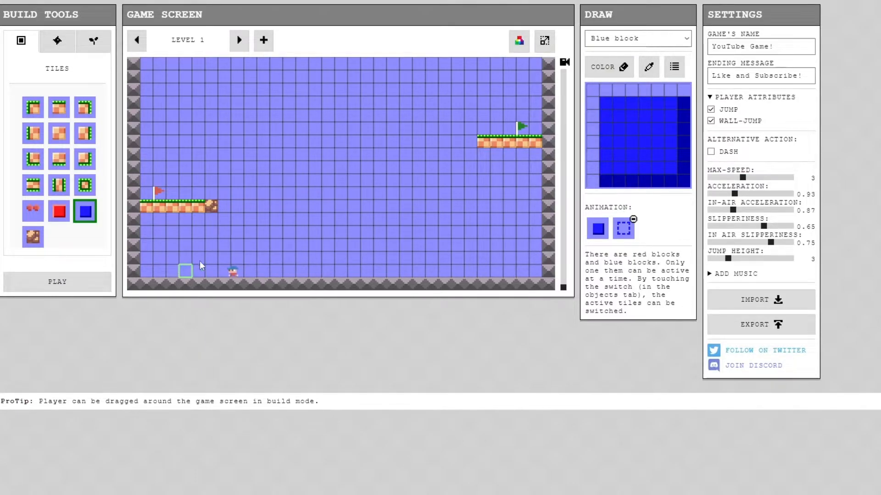
Move the player back onto the start platform and delete the disappearing block at its end
drag(233, 271, 205, 194)
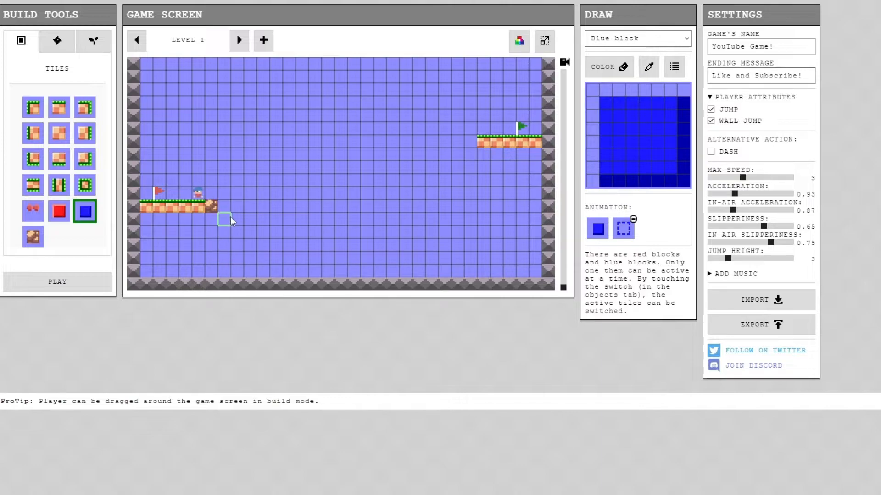
right_click(212, 207)
Set the level height to 18
click(544, 41)
double_click(489, 102)
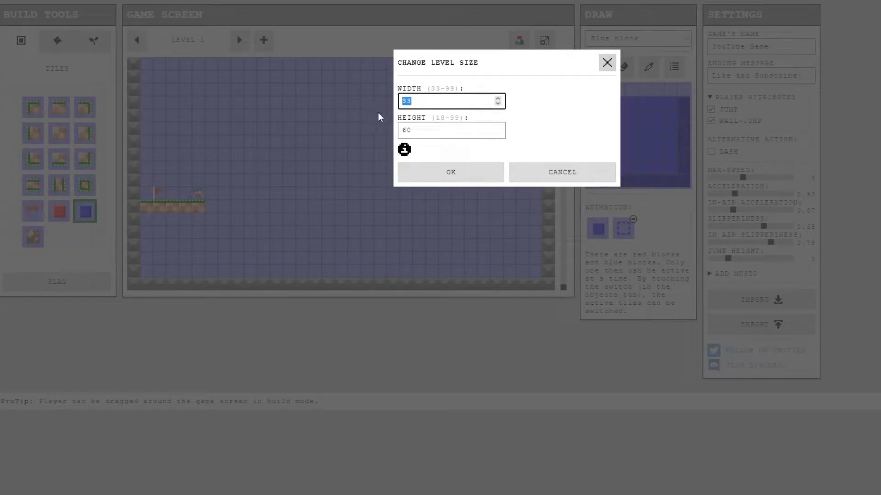
click(434, 129)
double_click(431, 130)
text(18)
click(479, 172)
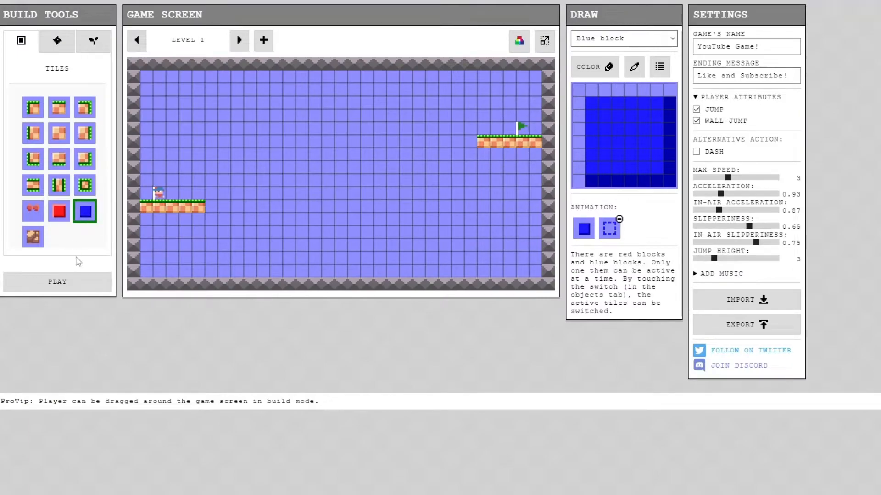
Examine the start flag, checkpoint and trampoline objects and their descriptions
click(75, 41)
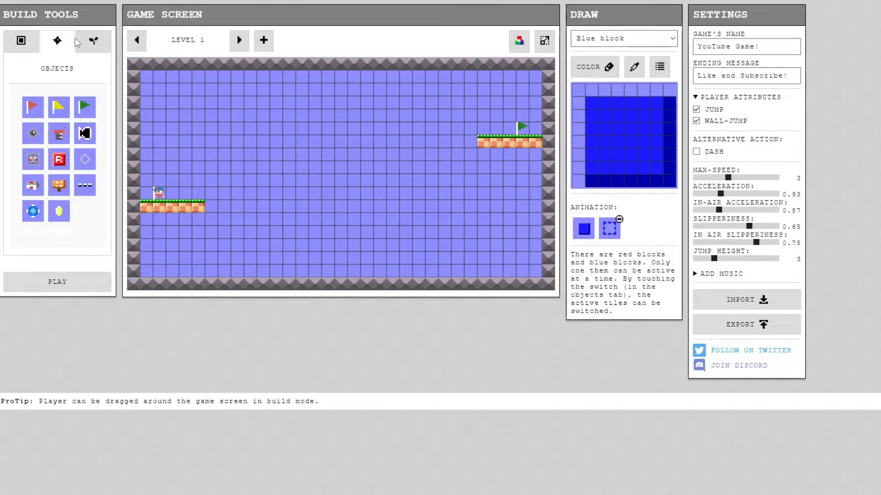
click(35, 109)
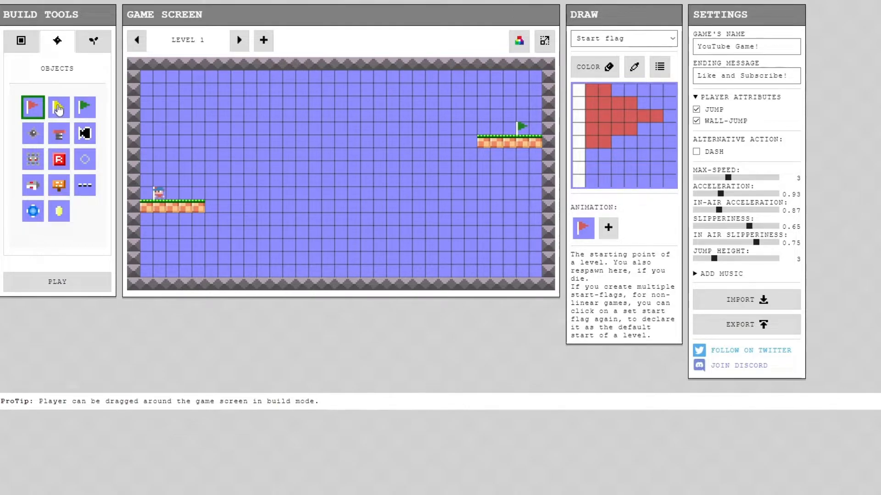
click(58, 109)
click(59, 134)
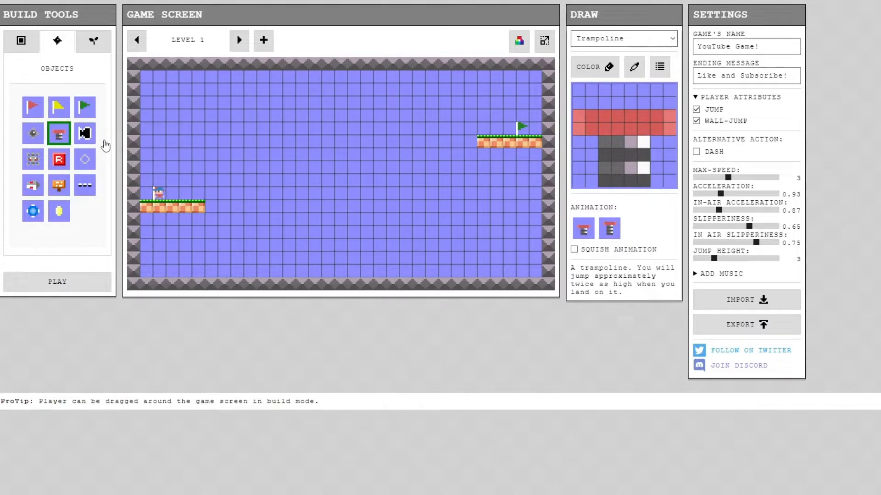
Place a cannon in mid-air right of the start platform and inspect its direction, speed and frequency properties
click(85, 133)
click(289, 179)
click(289, 180)
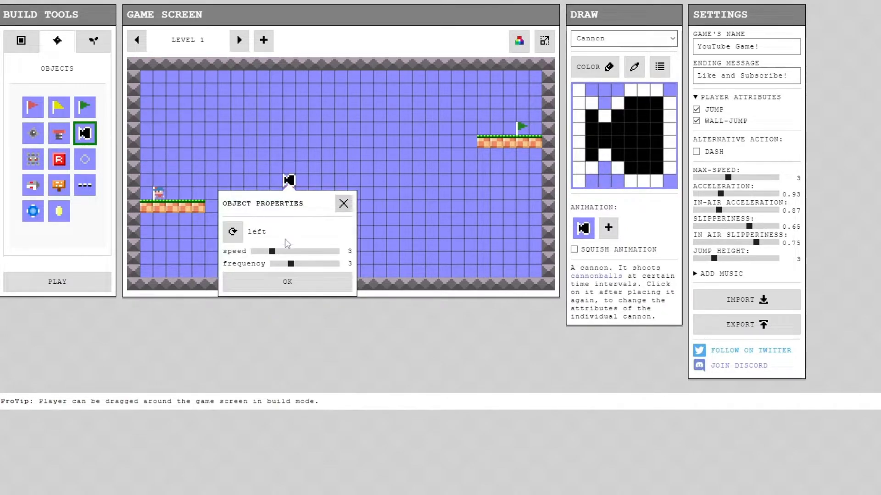
click(337, 206)
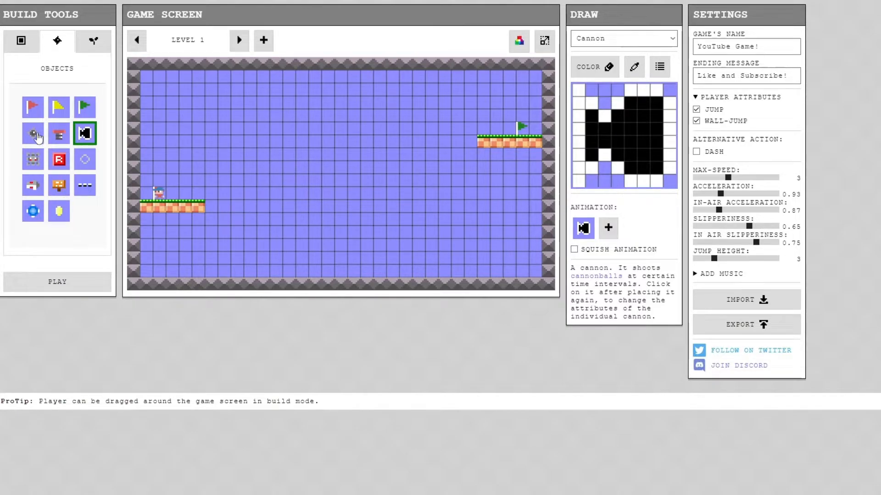
Compare the descriptions of the start flag, checkpoint and finish flag
click(44, 114)
click(67, 109)
click(83, 108)
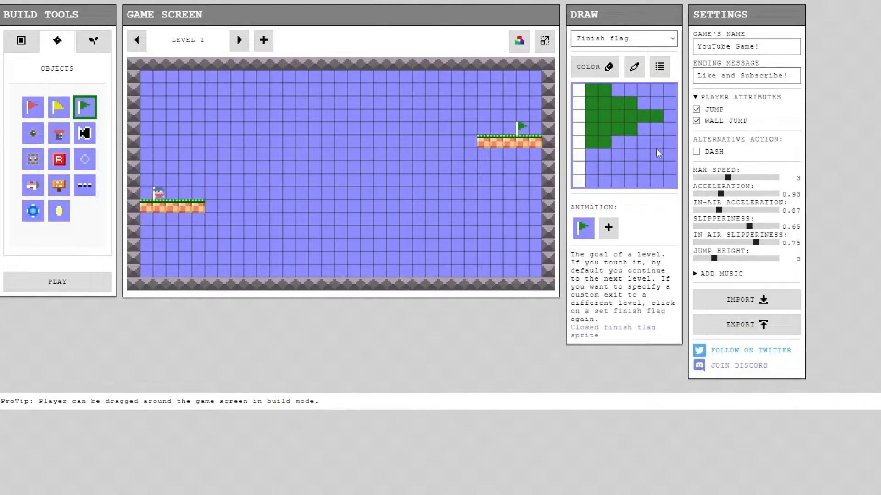
click(35, 110)
click(58, 108)
click(84, 107)
click(58, 109)
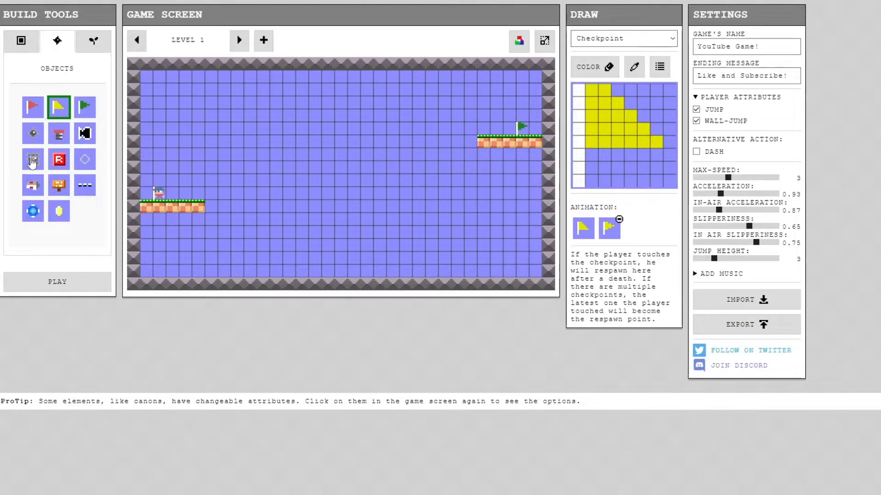
Place a spike on the start platform near the start flag and playtest running into it
click(39, 132)
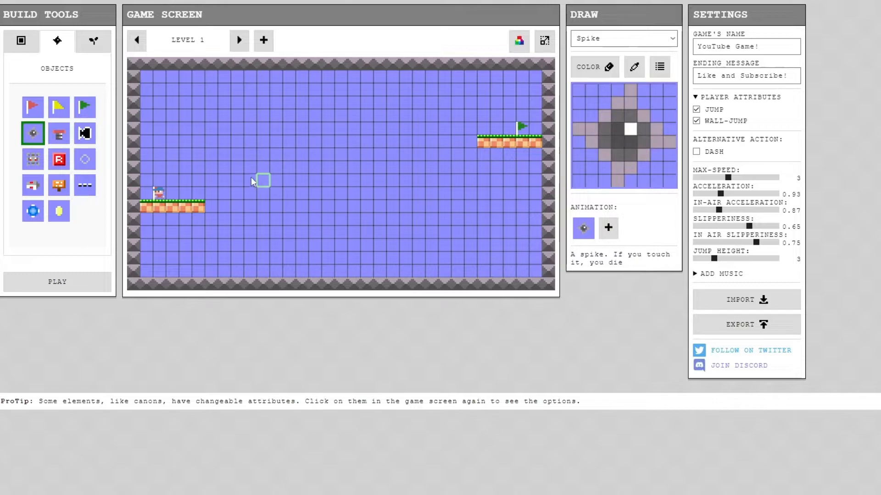
click(186, 192)
click(79, 282)
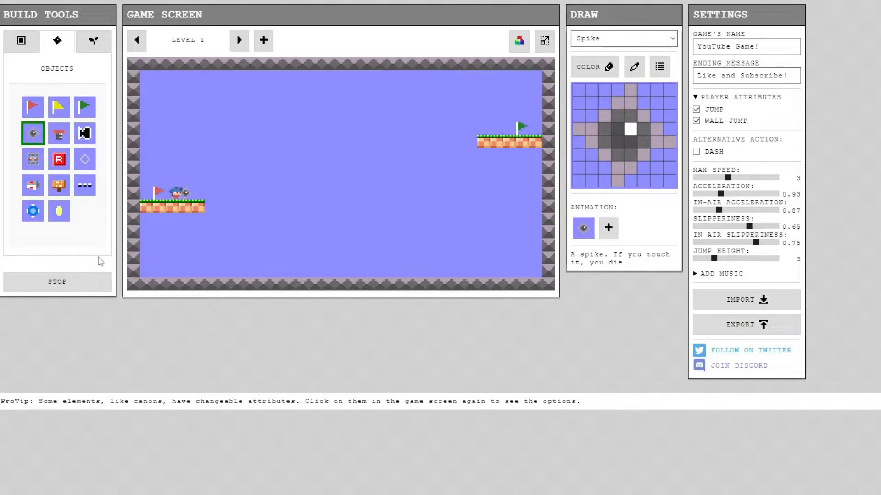
click(84, 275)
Place a cannon in mid-air just right of the start platform and playtest its shots
click(85, 133)
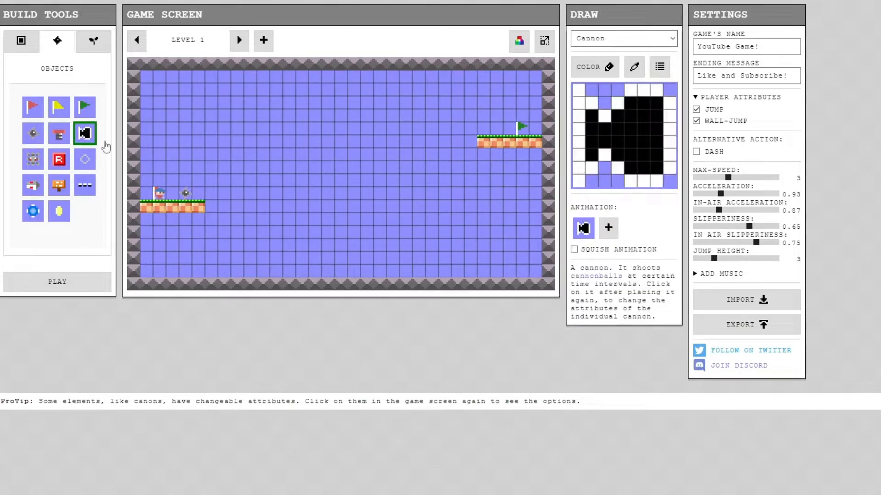
click(237, 180)
click(84, 279)
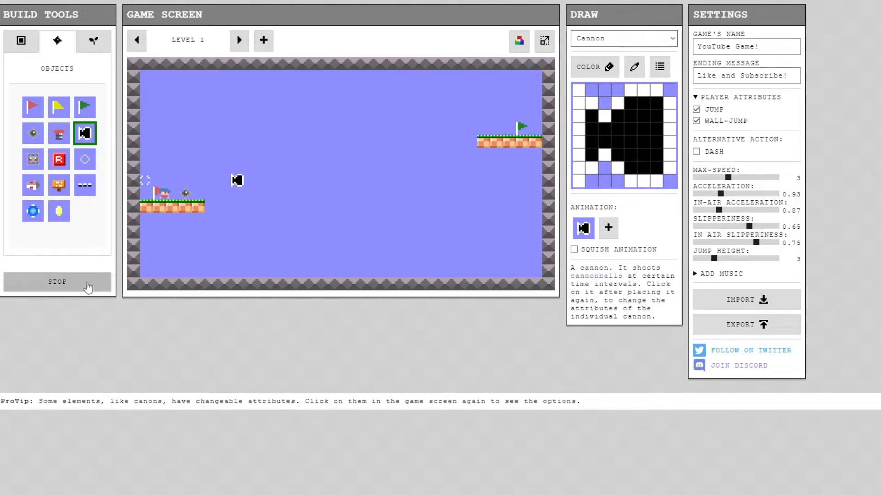
click(68, 281)
Delete the spike and the cannon from the level
right_click(185, 193)
right_click(237, 180)
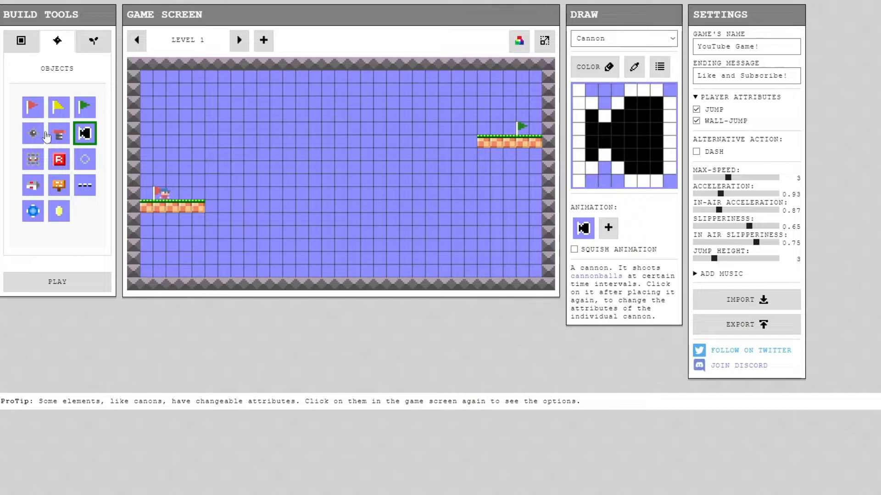
Place a trampoline at the right end of the start platform and playtest bouncing on it
click(39, 133)
click(59, 133)
click(198, 194)
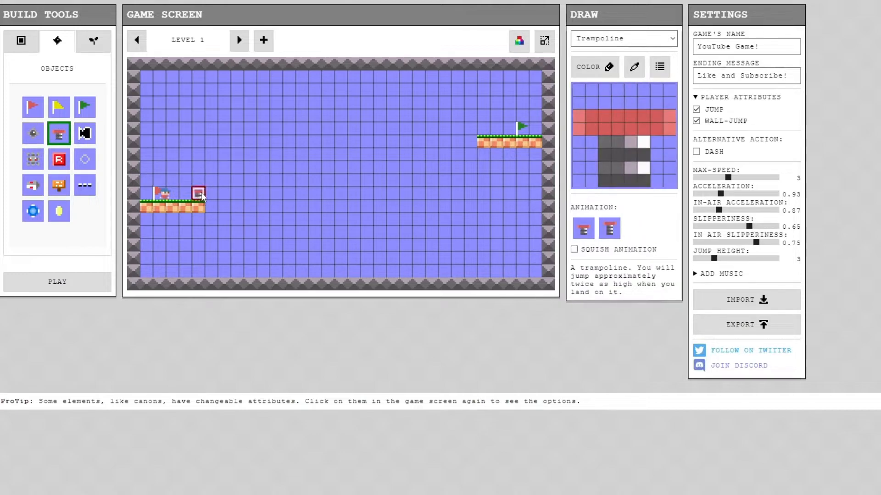
click(70, 281)
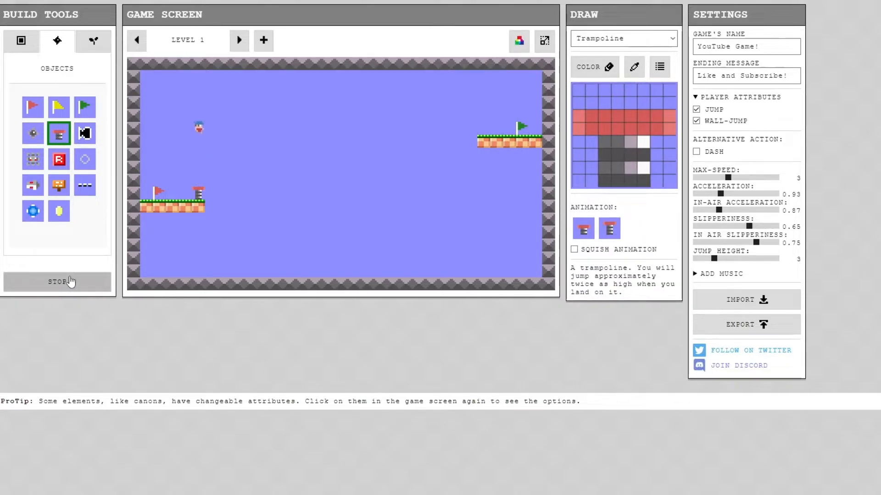
click(65, 288)
Place a stomper high above the trampoline and start a playtest
click(33, 159)
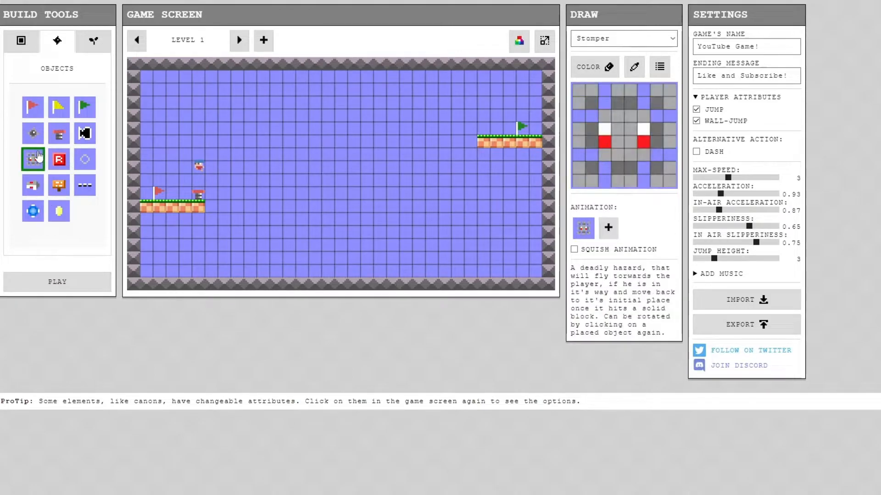
click(198, 90)
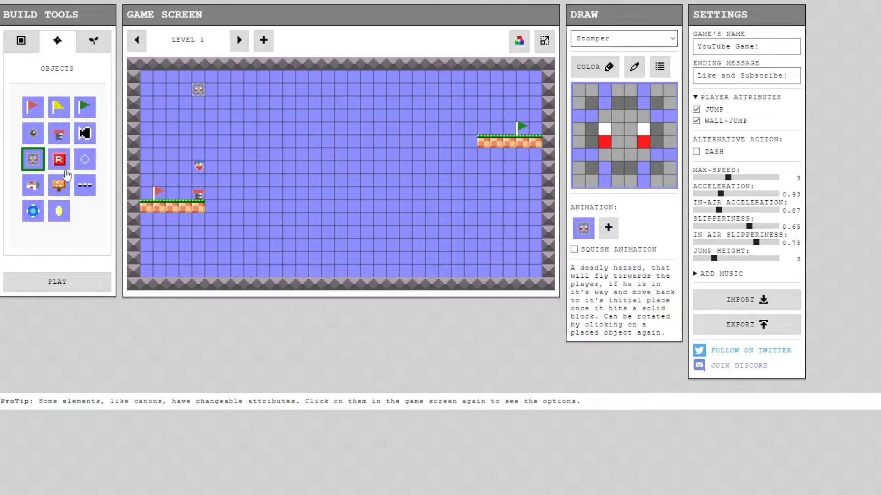
click(62, 281)
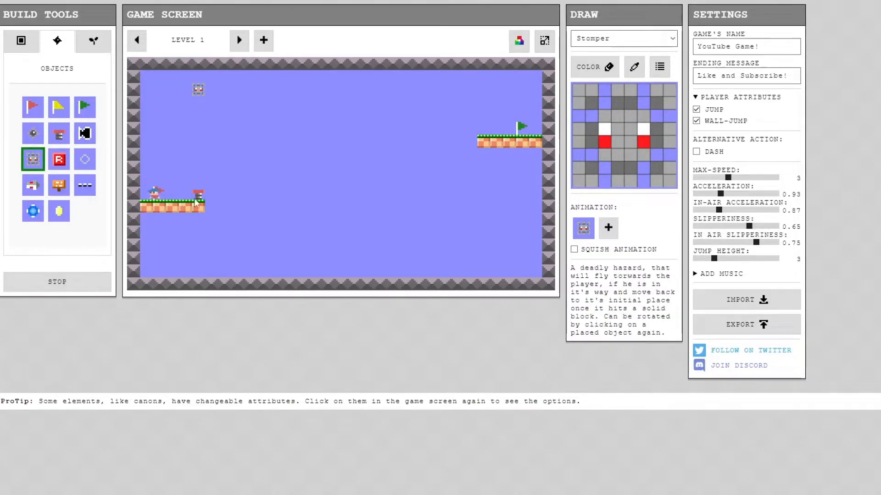
Stop the playtest and delete the trampoline and the stomper from the level
click(104, 282)
right_click(199, 195)
right_click(199, 90)
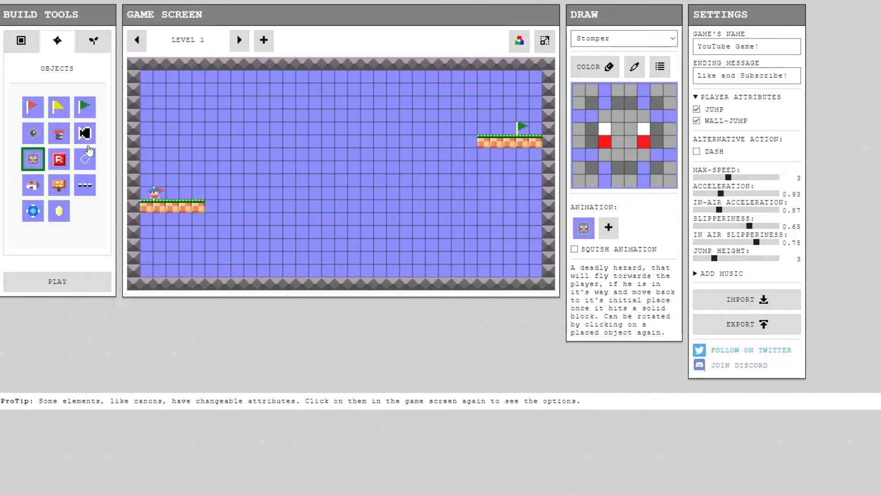
Place a toggle mine in mid-air just past the start platform's right end and playtest passing through it
click(85, 159)
click(211, 181)
click(86, 282)
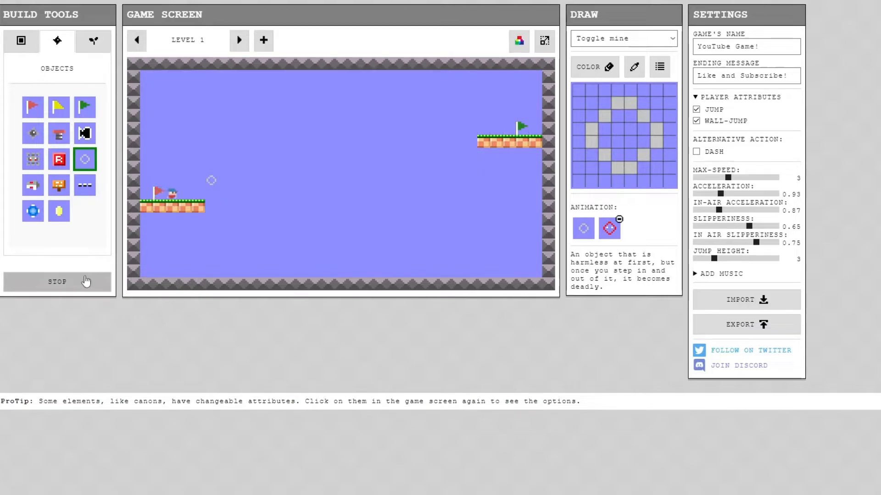
key(Left)
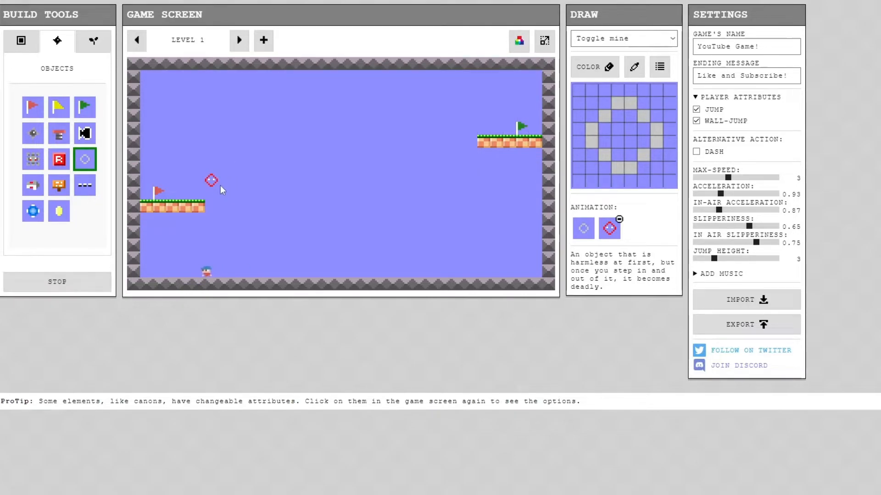
click(87, 281)
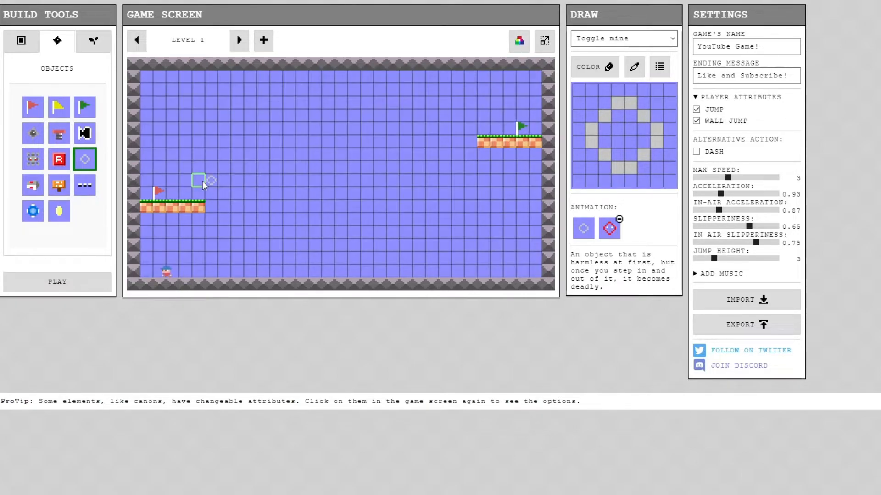
Replace the toggle mine with a rocket launcher below and right of the start platform, and playtest its rockets
click(211, 181)
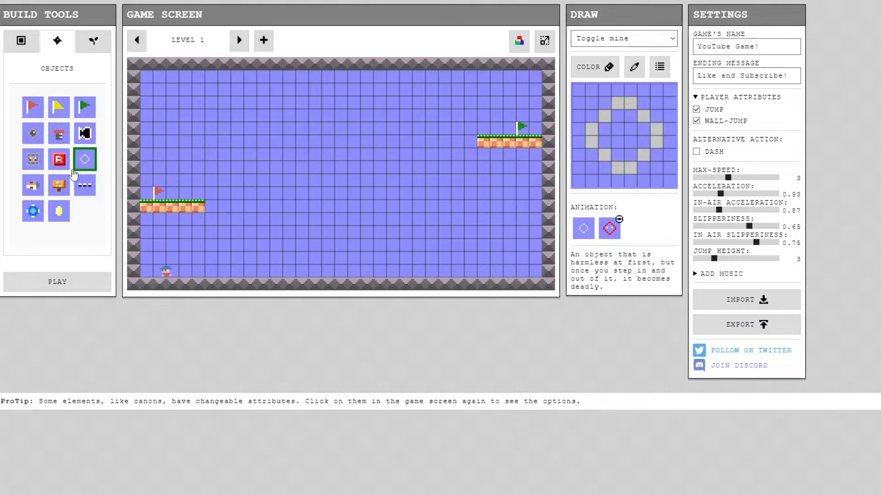
click(33, 185)
click(211, 246)
click(98, 283)
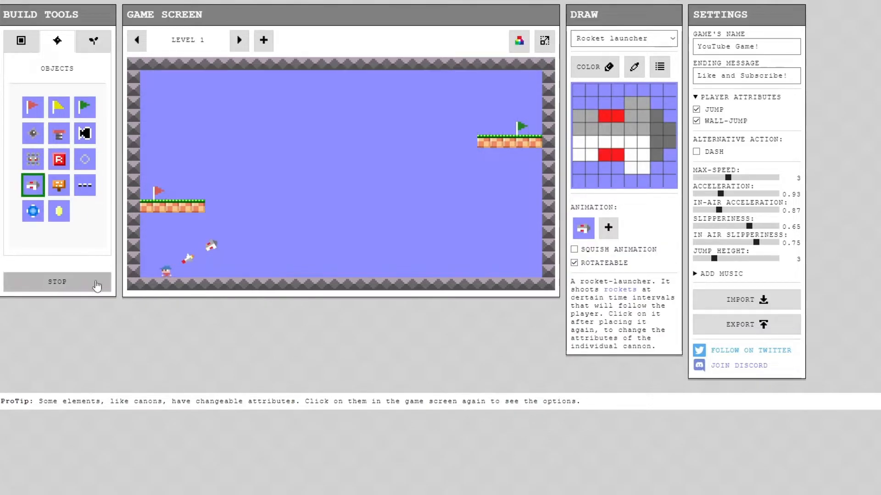
click(96, 286)
Replace the rocket launcher with an NPC sign beside the start flag and playtest walking past it
click(210, 246)
click(58, 185)
click(172, 193)
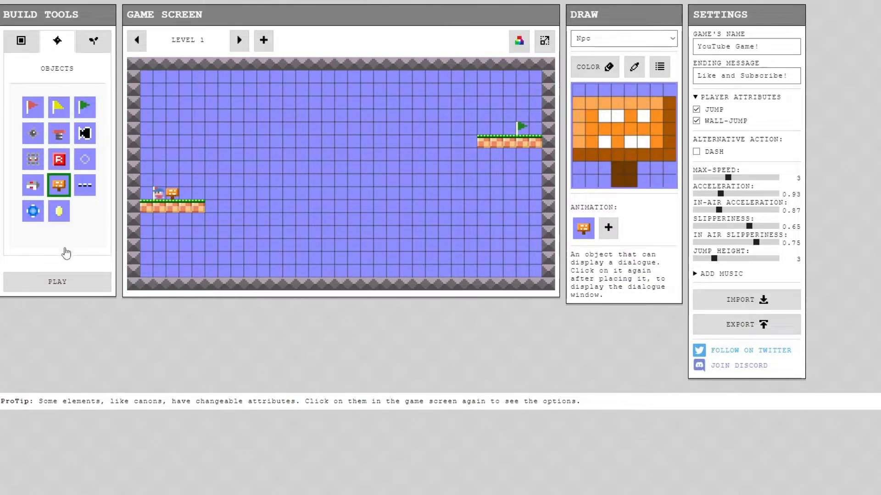
click(68, 284)
key(Right)
key(Left)
key(Right)
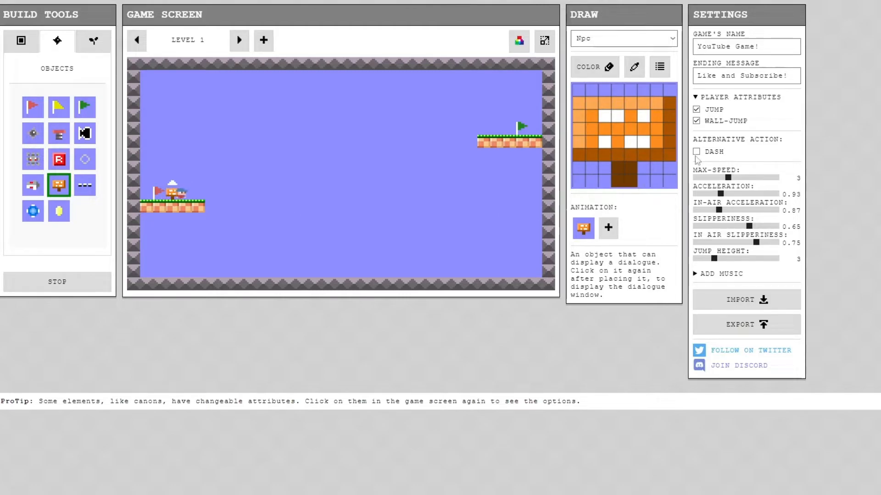
key(Right)
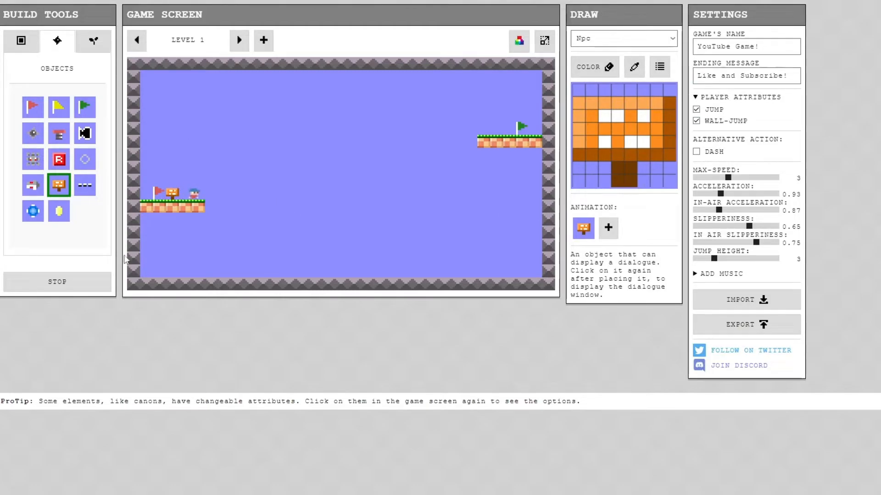
Stop the playtest and set the NPC sign's dialogue text to "hi"
click(57, 282)
click(172, 192)
click(158, 244)
text(hi)
click(170, 314)
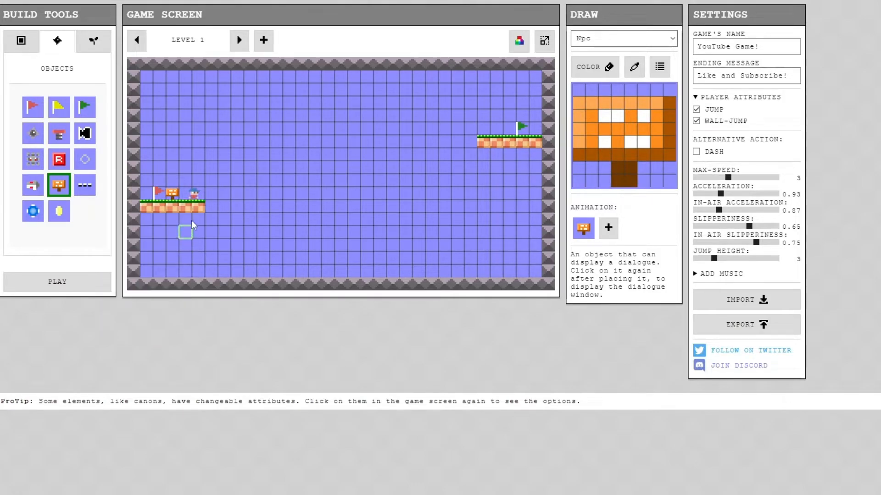
Playtest walking to the NPC sign and triggering its dialogue
click(72, 285)
key(Left)
key(Up)
key(Up)
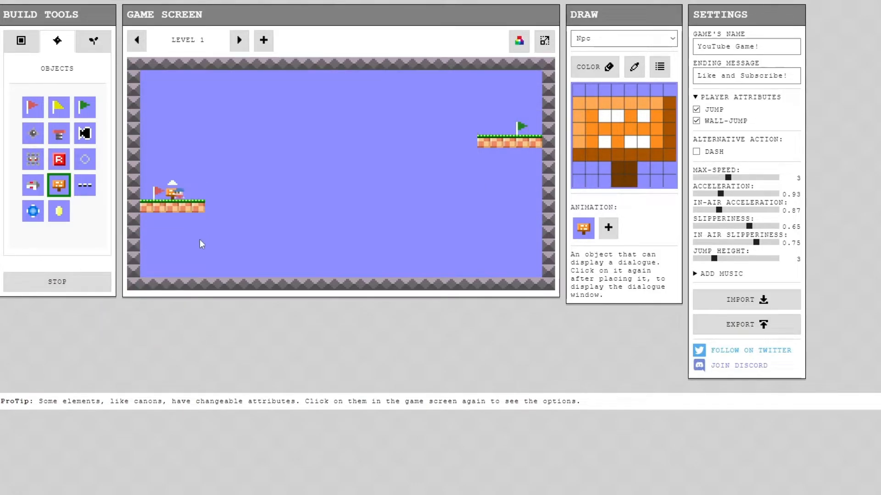
click(92, 282)
Replace the dialogue sign with a new one at the start platform's right end and playtest moving and jumping around it
drag(179, 196, 161, 183)
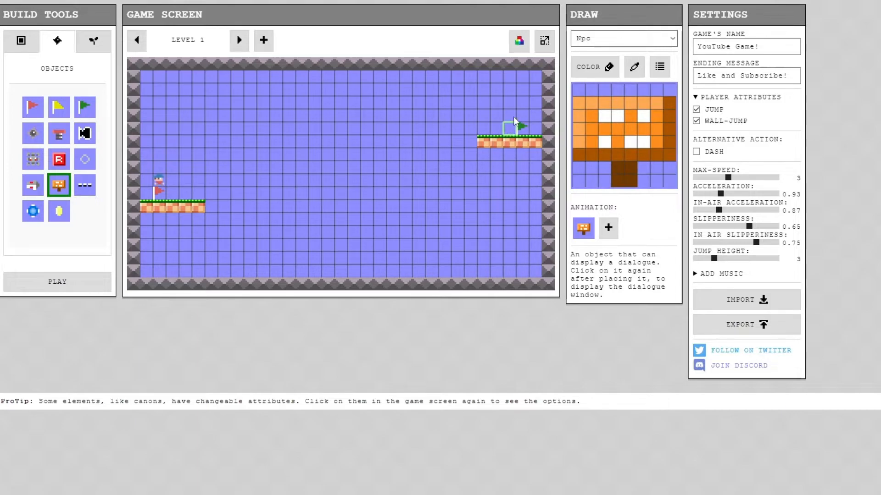
click(200, 194)
click(67, 281)
key(Right)
key(space)
key(Left)
key(space)
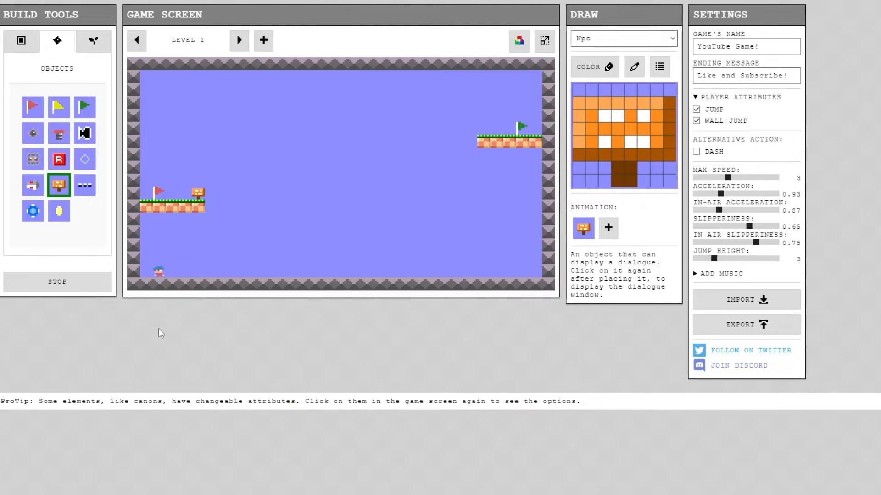
click(36, 277)
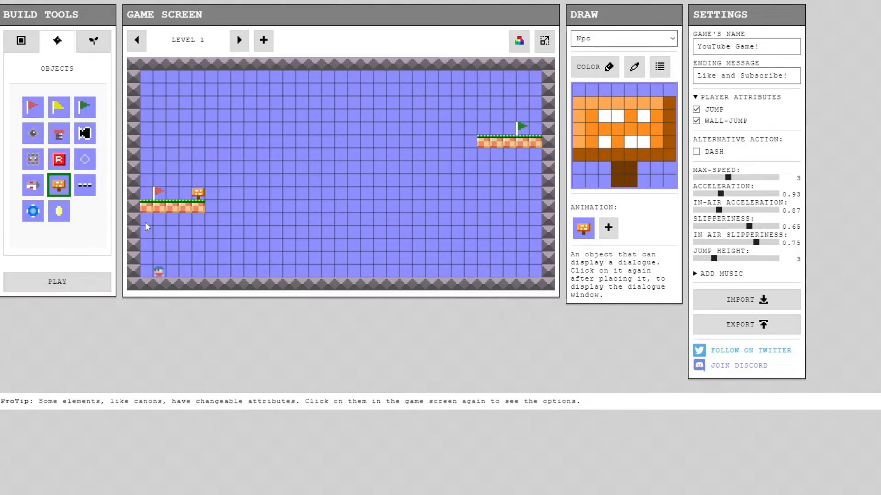
Delete the NPC sign and the start platform's rightmost tile, and move the player above the start flag
click(201, 195)
drag(172, 184, 159, 183)
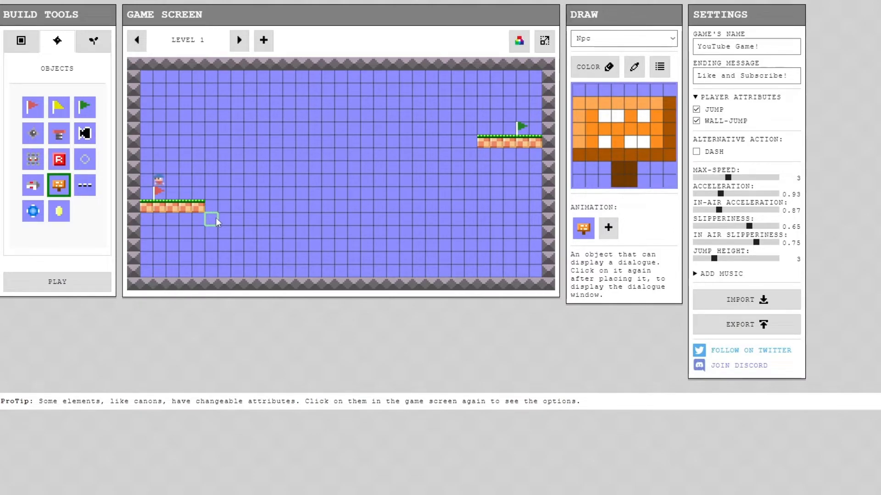
right_click(199, 208)
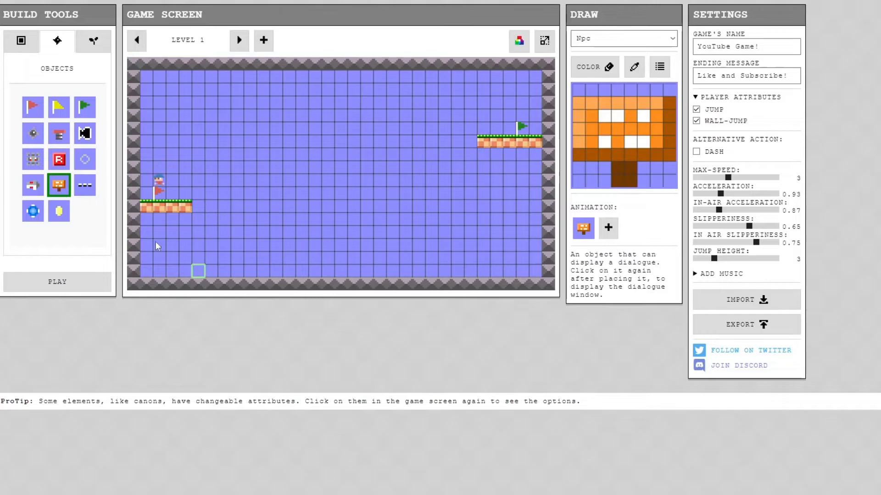
Draw a winding path that rises beside the start platform, runs right, and steps down toward the level's middle
click(84, 185)
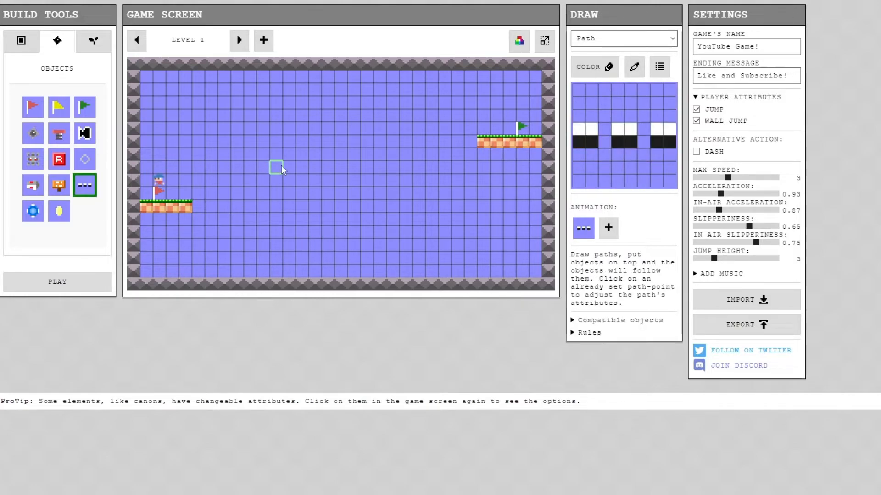
click(186, 181)
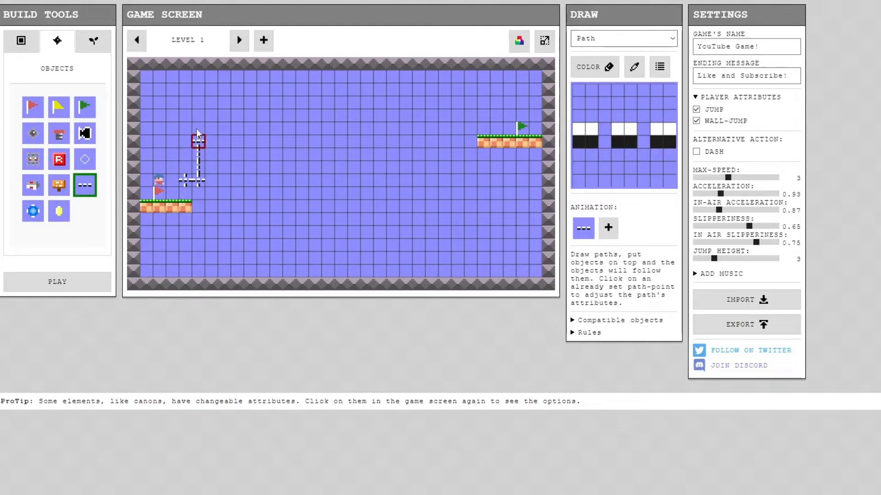
drag(198, 138, 275, 164)
click(251, 103)
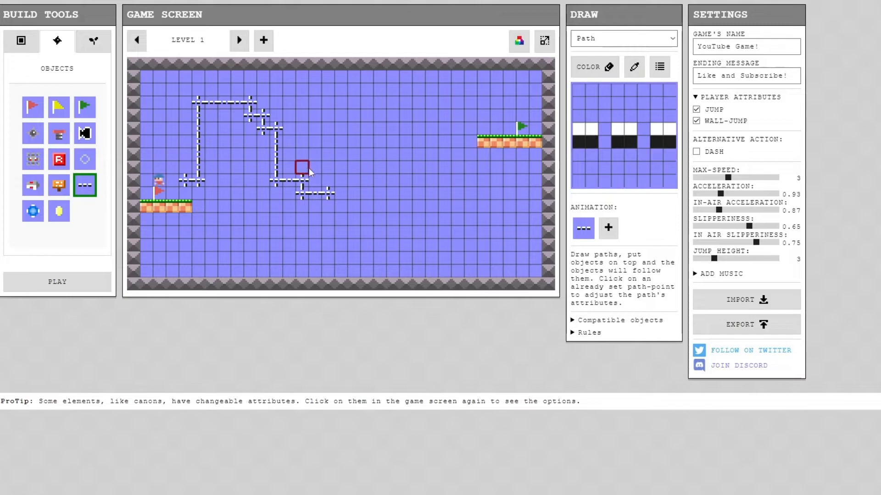
Place two collectibles on the path and playtest their movement along it
click(59, 211)
click(199, 142)
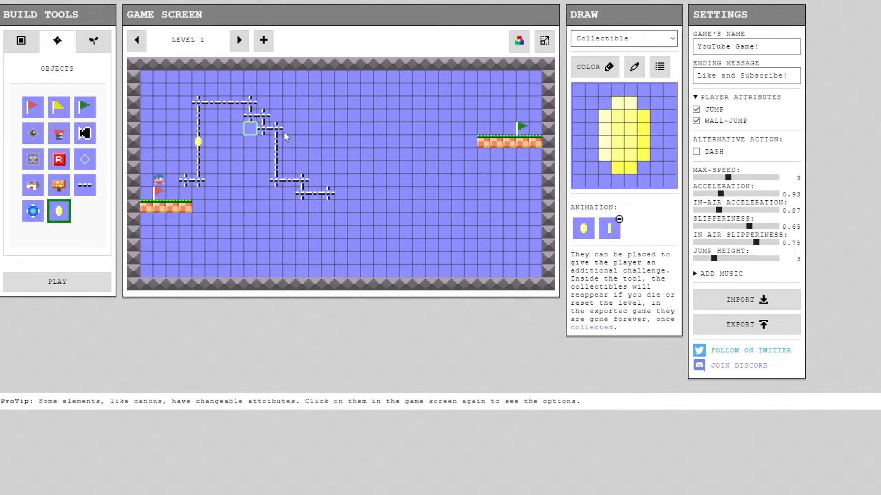
click(87, 280)
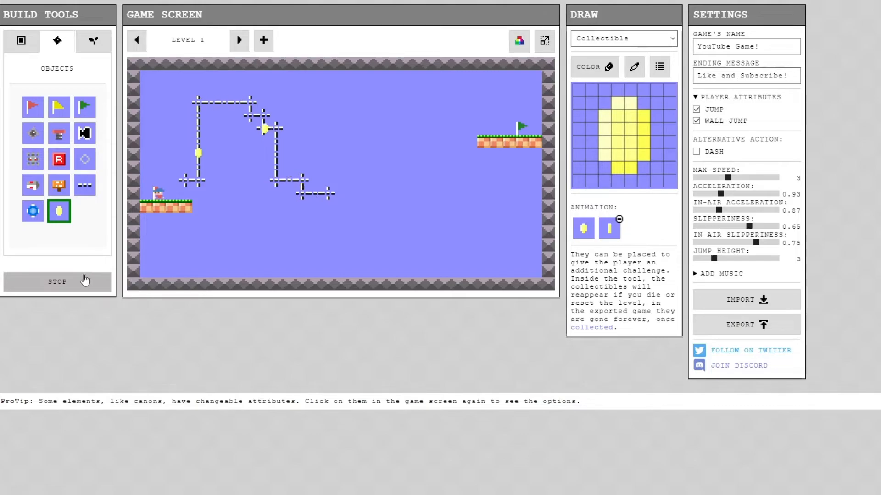
click(73, 287)
Place one portal at the start platform's right end and another at the goal platform's left end, and playtest them
click(33, 211)
click(185, 193)
click(483, 129)
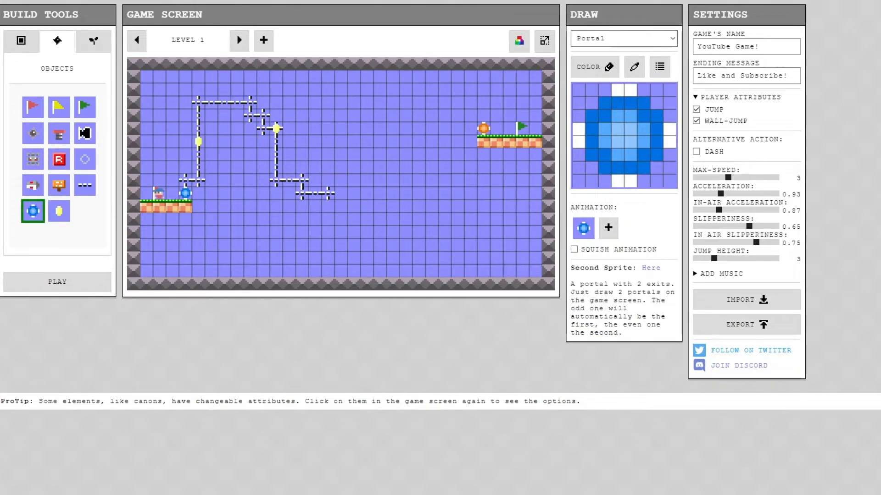
click(69, 281)
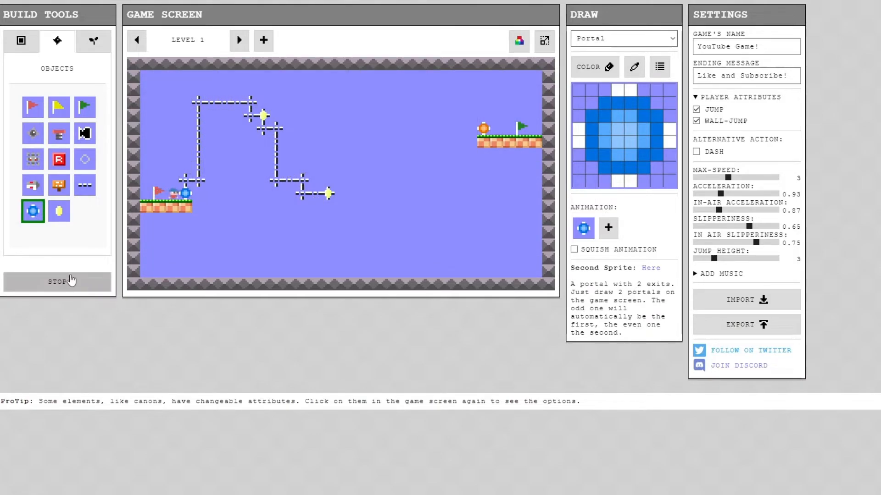
key(Left)
key(Left)
click(71, 281)
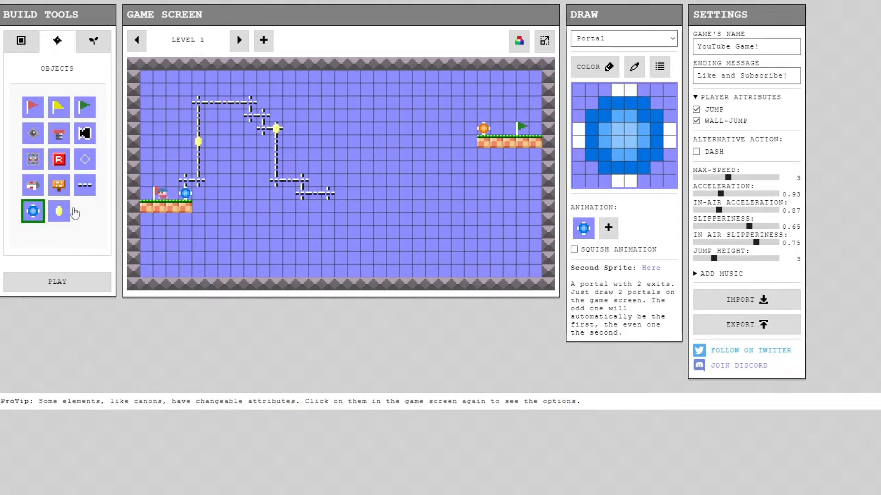
Draw a cluster of collectibles above the start platform and playtest the level through to the ending screen
click(59, 211)
drag(185, 179, 159, 167)
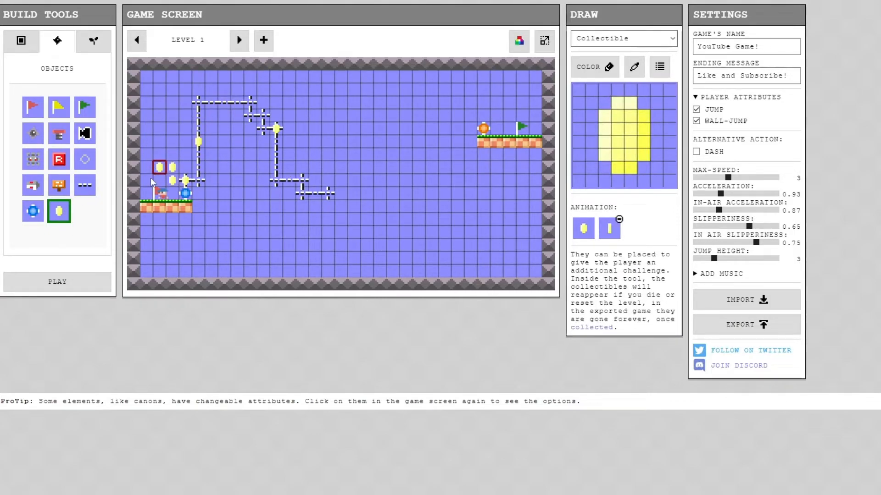
click(52, 282)
key(Right)
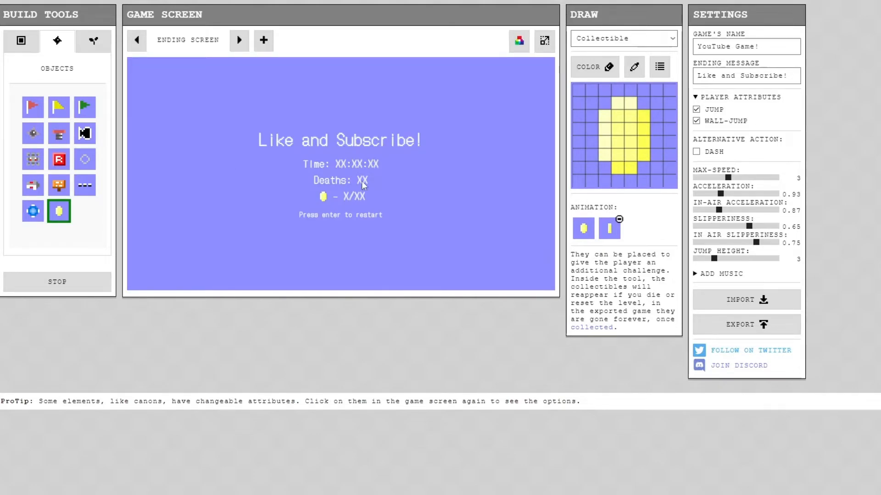
click(55, 281)
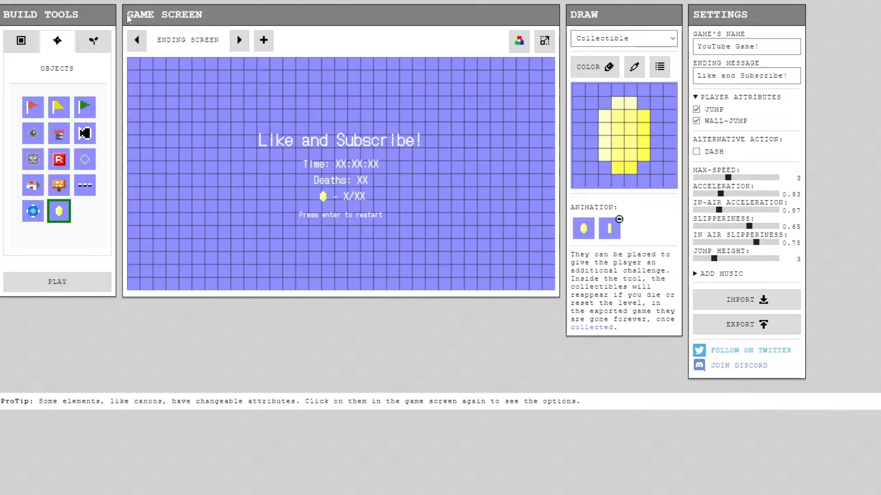
Return to Level 1 and clear the portals, collectibles and path
click(136, 40)
click(185, 193)
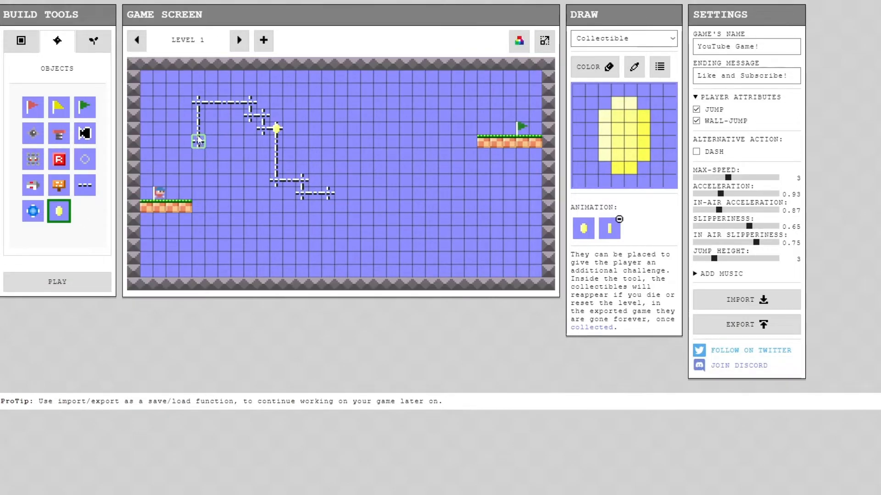
mouse_move(260, 107)
mouse_down()
mouse_move(236, 102)
mouse_move(250, 142)
mouse_move(281, 113)
mouse_up()
drag(277, 186, 342, 192)
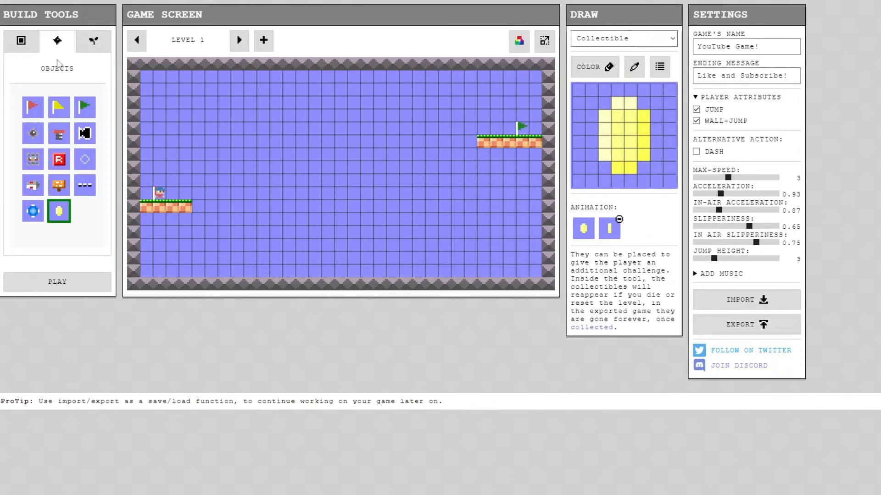
Paint a stepped column of dark brick decoration (Deco 8) on the start platform, right of the flag
click(93, 44)
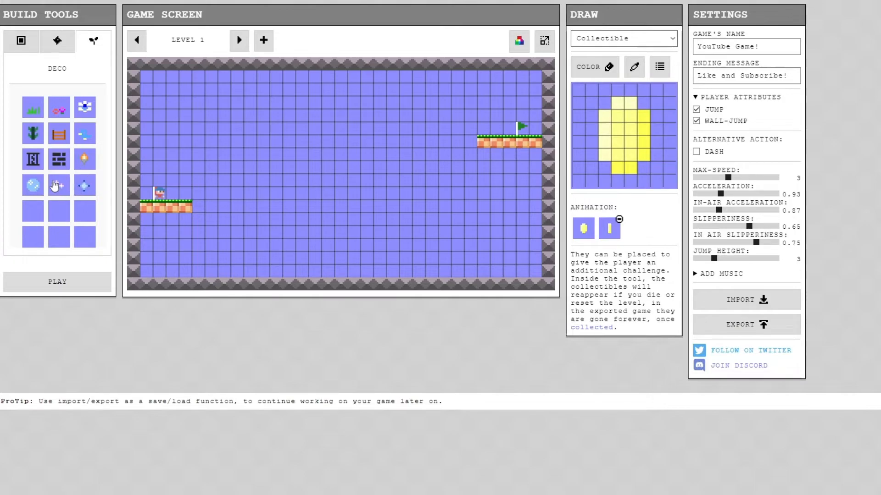
click(59, 159)
drag(172, 193, 186, 151)
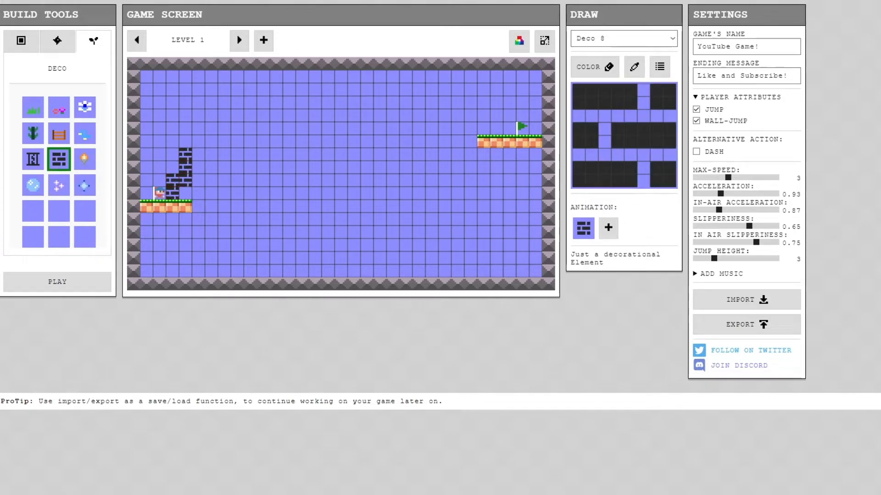
Playtest walking through the dark brick decoration and delete the bricks from the level
click(54, 283)
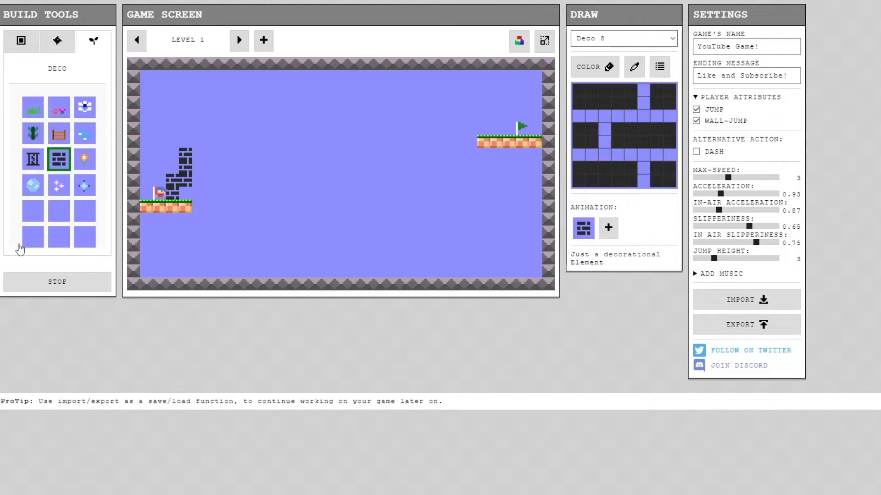
key(Left)
key(Right)
click(62, 281)
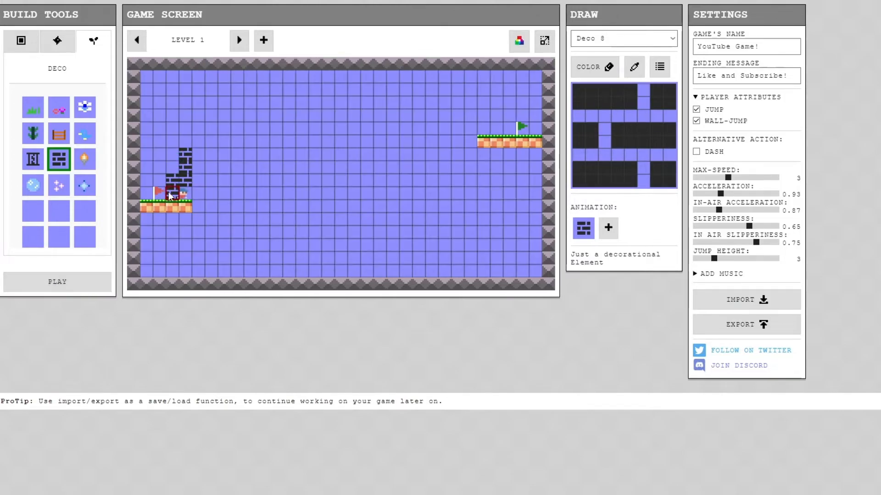
right_click(188, 155)
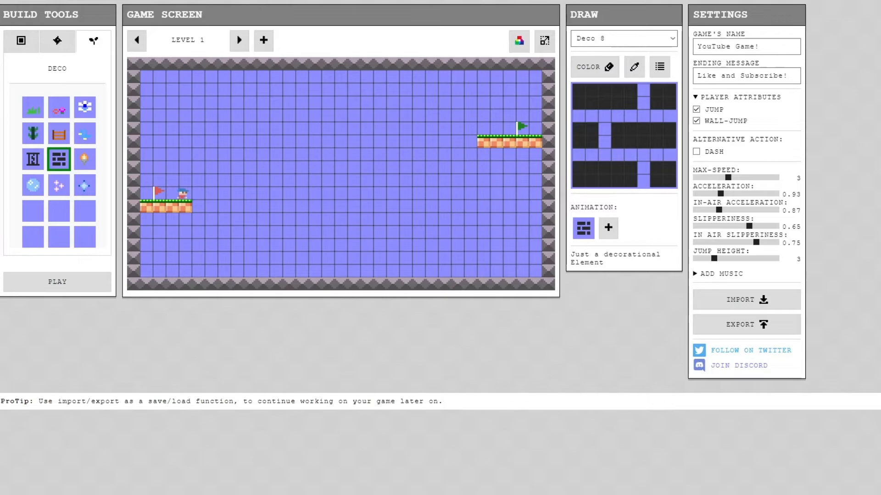
Fill the area beneath the start platform down to the floor with solid Middle tiles
click(13, 38)
click(60, 110)
mouse_move(292, 172)
mouse_down()
mouse_move(279, 185)
mouse_move(296, 155)
mouse_up()
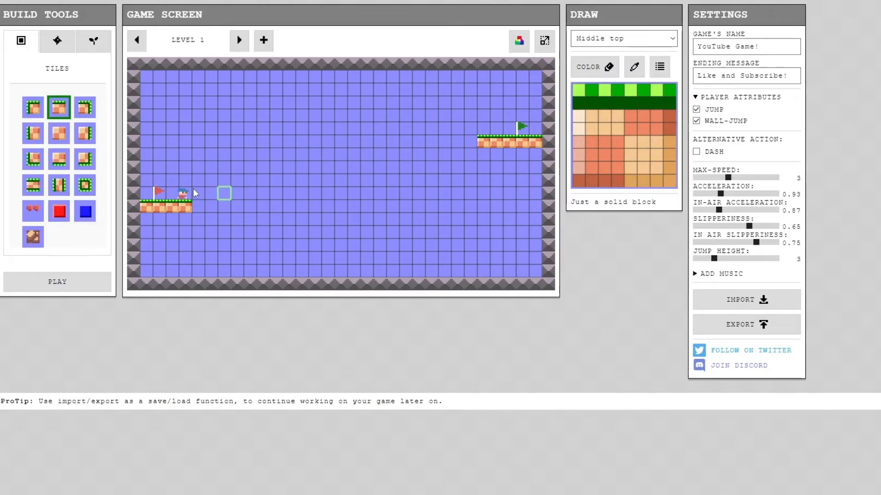
click(61, 133)
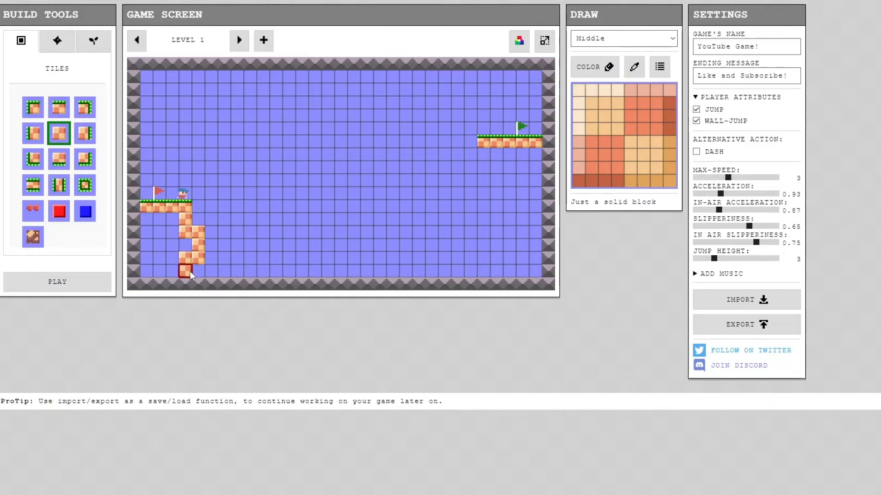
mouse_move(195, 250)
mouse_down()
mouse_move(204, 227)
mouse_move(206, 265)
mouse_move(151, 243)
mouse_move(159, 257)
mouse_move(156, 220)
mouse_move(144, 255)
mouse_up()
Build a three-tile-wide grass-topped pillar right of the start platform, filled with Middle tiles down to the floor
click(59, 107)
drag(250, 193, 277, 194)
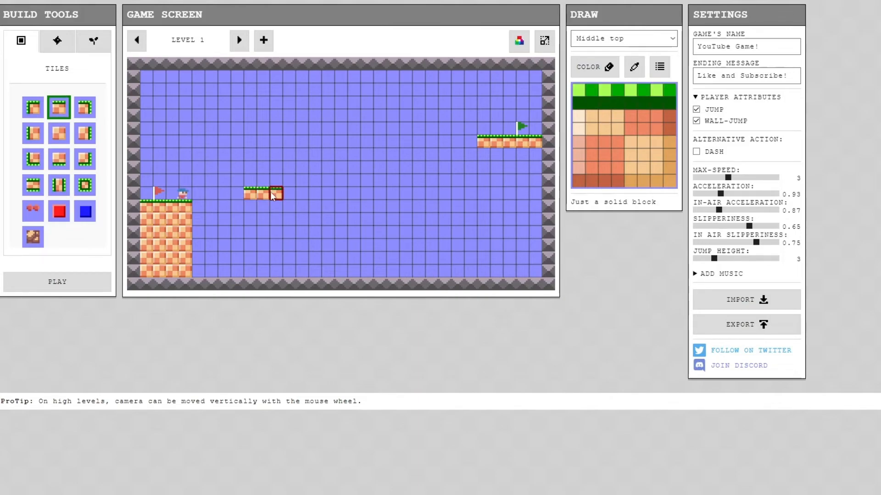
click(60, 133)
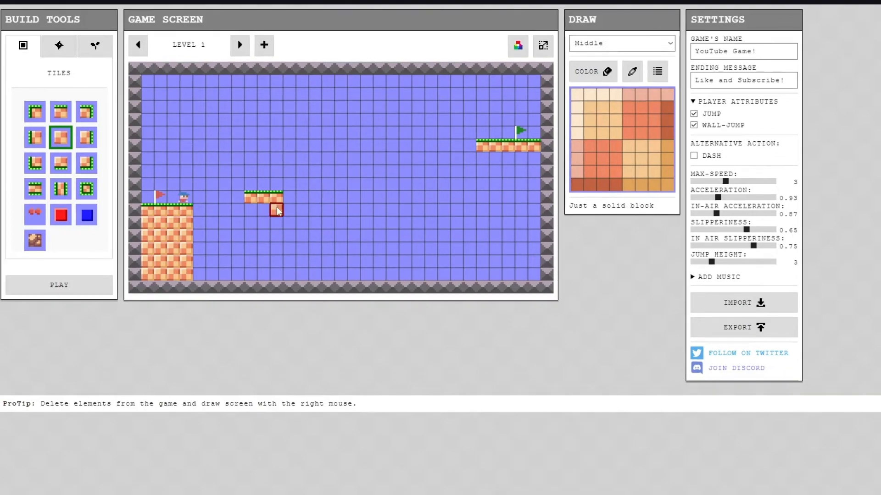
Give the upper part of the new pillar a grassy right edge and a matching top-right corner tile
click(87, 138)
right_drag(277, 210, 277, 235)
drag(276, 235, 277, 210)
click(86, 112)
right_click(277, 197)
click(277, 197)
Build a low four-tile-wide grass-topped platform right of the pillar, with a grassy top-left corner and Middle tiles beneath
click(60, 112)
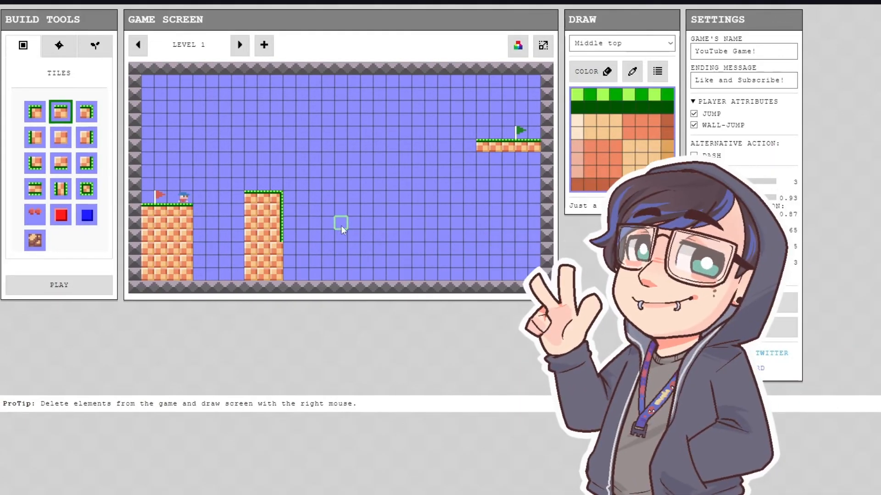
click(34, 112)
click(341, 249)
mouse_move(369, 251)
mouse_down()
mouse_move(380, 250)
mouse_move(379, 263)
mouse_up()
click(61, 137)
right_drag(392, 262, 392, 274)
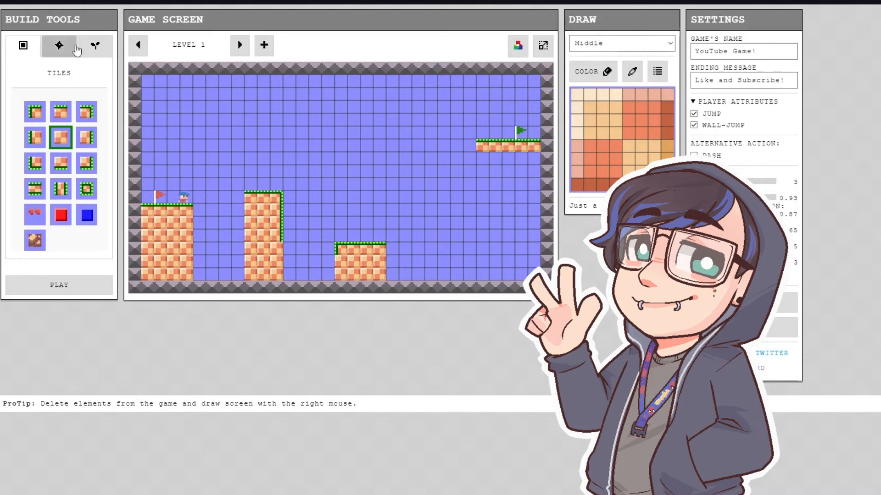
Place two trampolines between the low platform and the end platform, the second one higher than the first
click(59, 45)
click(60, 138)
click(418, 237)
click(457, 211)
Support each trampoline with a one-tile-wide pillar, grass-topped and filled with Middle tiles down to the floor
click(23, 45)
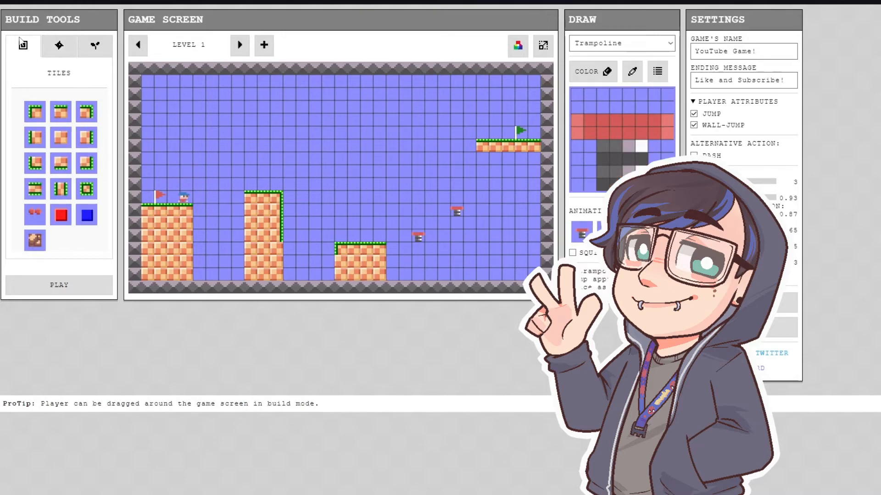
click(418, 249)
click(456, 224)
click(60, 137)
mouse_move(418, 274)
mouse_down()
mouse_move(419, 262)
mouse_move(457, 237)
mouse_up()
Line the floor of the gaps between the platforms and trampoline pillars with spikes
click(59, 46)
click(35, 137)
mouse_move(199, 274)
mouse_down()
mouse_move(225, 267)
mouse_move(237, 274)
mouse_up()
drag(289, 274, 328, 275)
drag(392, 274, 405, 274)
drag(431, 274, 444, 274)
Fill beneath the end platform with Middle tiles down to the floor and stack four spikes along its left side
click(23, 45)
click(61, 137)
mouse_move(495, 159)
mouse_down()
mouse_move(483, 214)
mouse_move(535, 174)
mouse_move(508, 248)
mouse_up()
click(59, 45)
click(42, 136)
drag(469, 274, 469, 235)
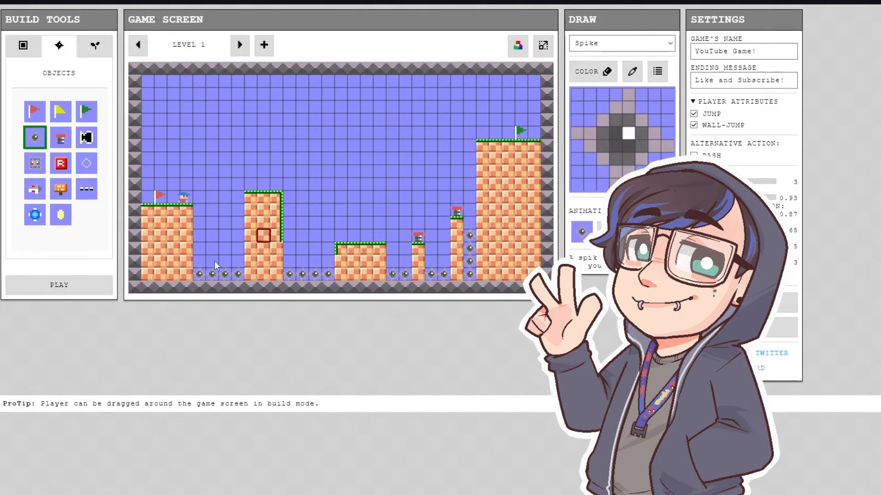
Playtest the level from the start platform across to the end platform and return to build mode
key(Return)
key(Right)
key(space)
key(space)
key(Return)
Build a grass-topped floating block, five tiles wide and six high, above the low platform, with six spikes along its left side
click(23, 46)
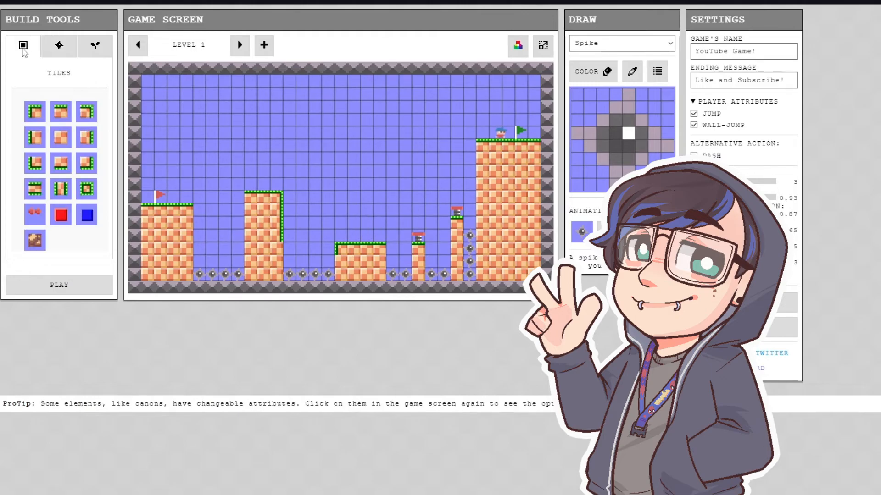
click(61, 112)
mouse_move(328, 133)
mouse_down()
mouse_move(380, 133)
mouse_move(366, 196)
mouse_move(380, 197)
mouse_up()
click(61, 138)
click(59, 46)
click(35, 136)
drag(315, 133, 315, 197)
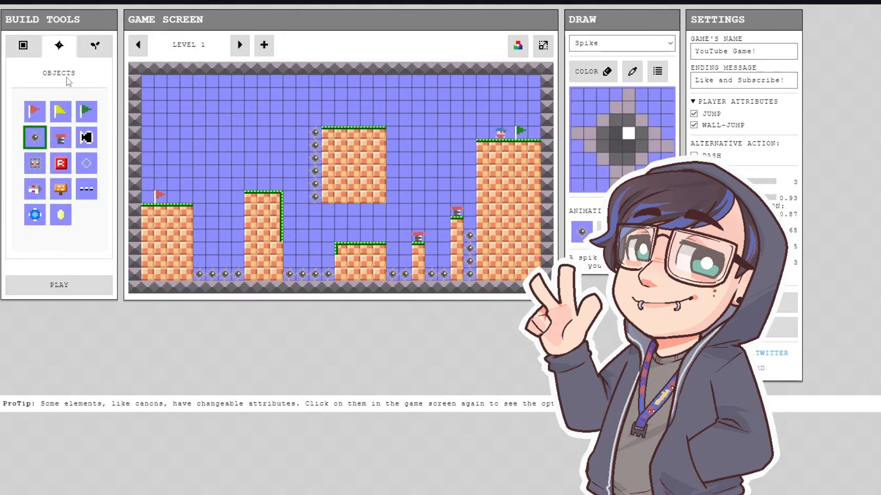
Place a trail of collectibles from the start platform to the end platform and three spikes on the floating block's right side
click(61, 214)
mouse_move(199, 184)
mouse_down()
mouse_move(379, 236)
mouse_move(457, 186)
mouse_move(483, 132)
mouse_up()
click(35, 138)
drag(393, 158, 393, 132)
Fill the passage between the floating block and the low platform with the dark brick decoration
click(94, 46)
click(60, 163)
mouse_move(379, 235)
mouse_down()
mouse_move(341, 210)
mouse_move(328, 270)
mouse_up()
Add wooden fence decorations on top of the start platform, the grassy pillar and the end platform
click(60, 138)
drag(146, 198, 187, 198)
drag(250, 185, 277, 185)
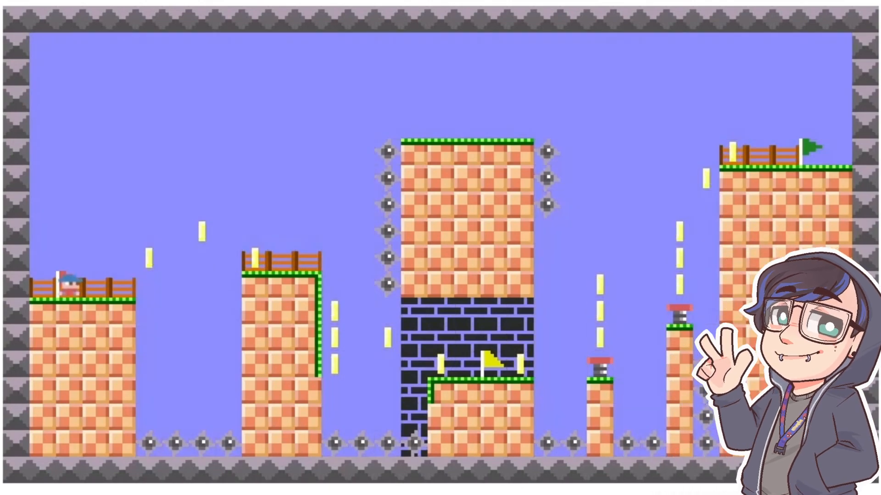
Playtest the finished level from the start flag, jumping onto the fenced pillar and down its grassy right side
key(Right)
key(space)
key(Right)
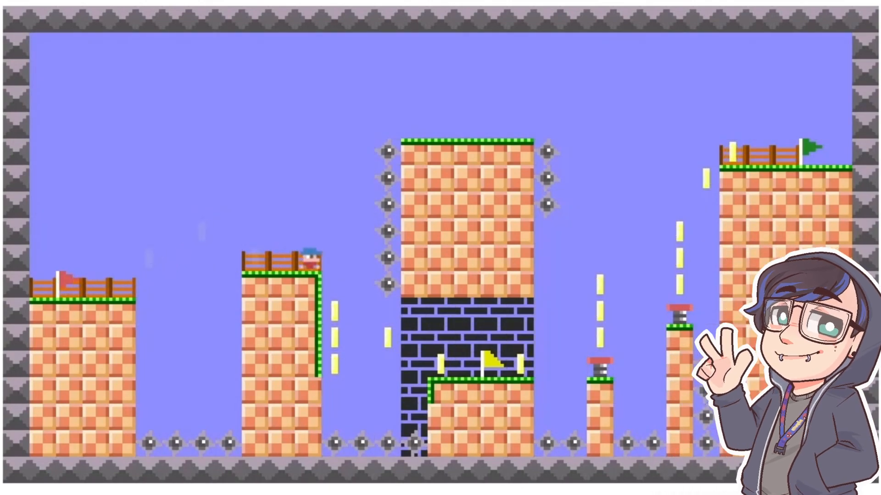
key(Right)
key(space)
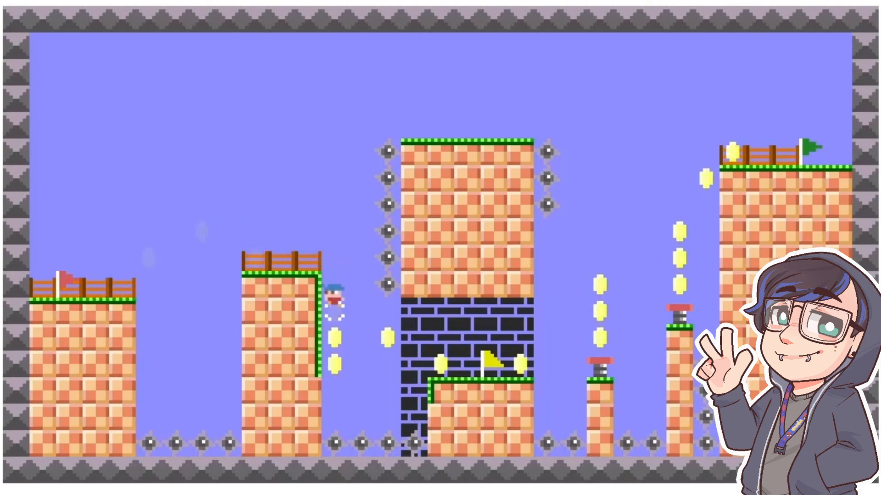
Continue the playtest through the brick passage, past the yellow flag and on to the first trampoline
key(Right)
key(Right)
key(space)
key(Right)
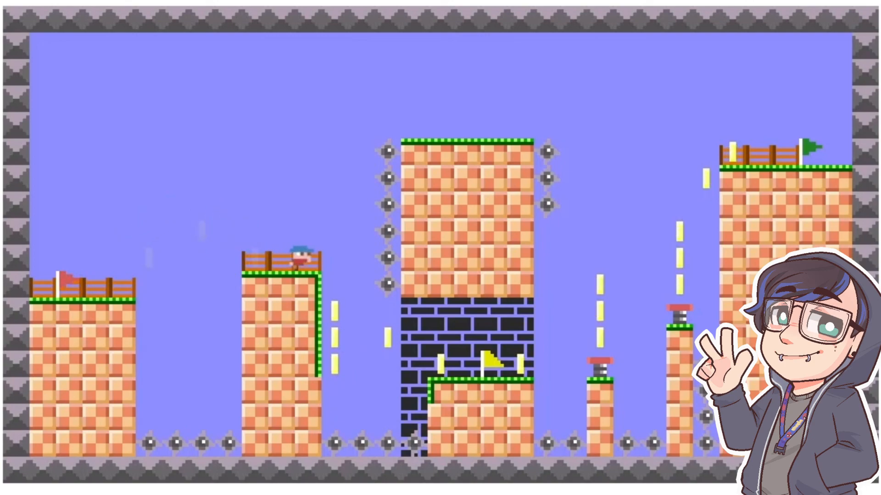
key(Right)
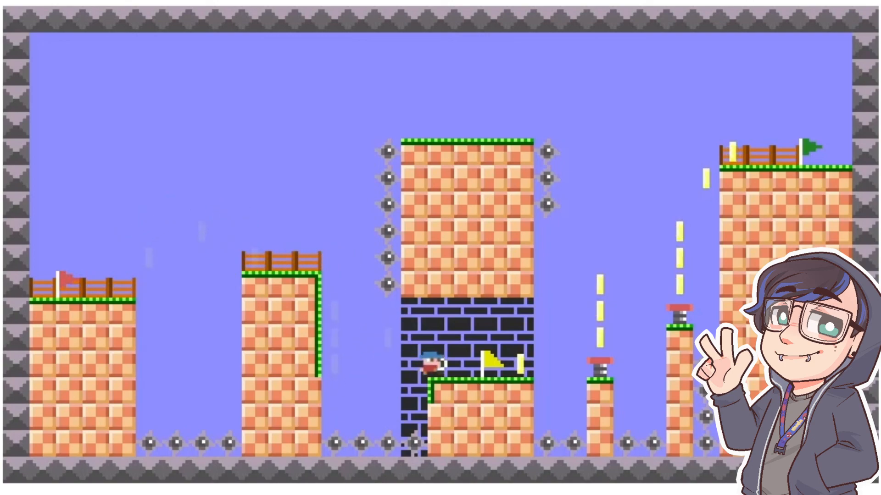
key(space)
key(Left)
key(Right)
key(Left)
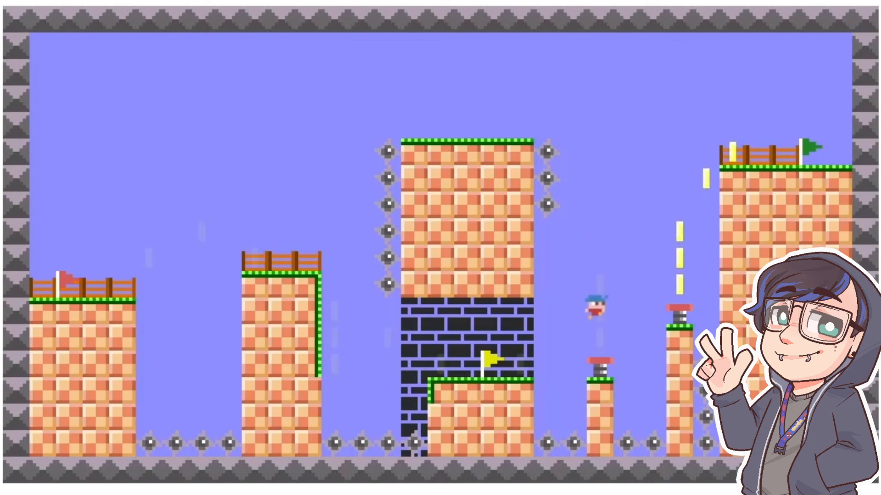